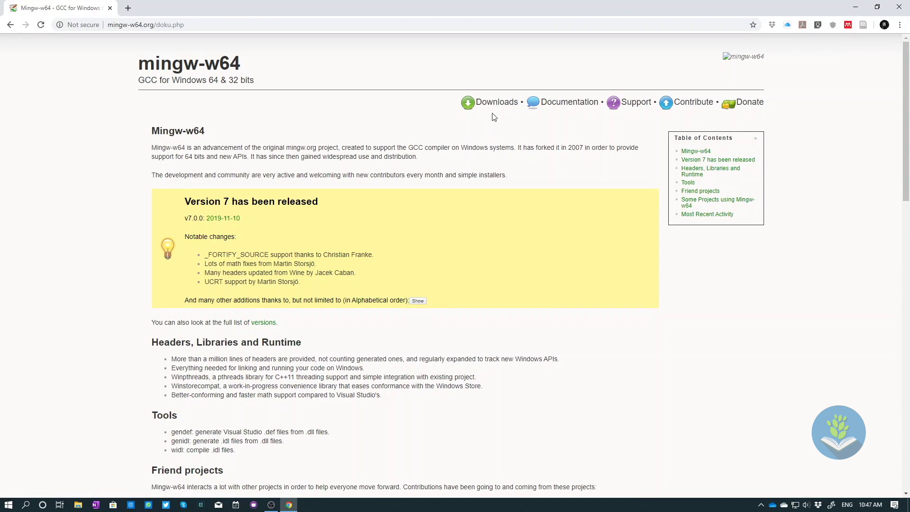
Step: Download the mingw-w64-install file from the MingW-W64-builds SourceForge link and save it in the Downloads folder
left_click(493, 105)
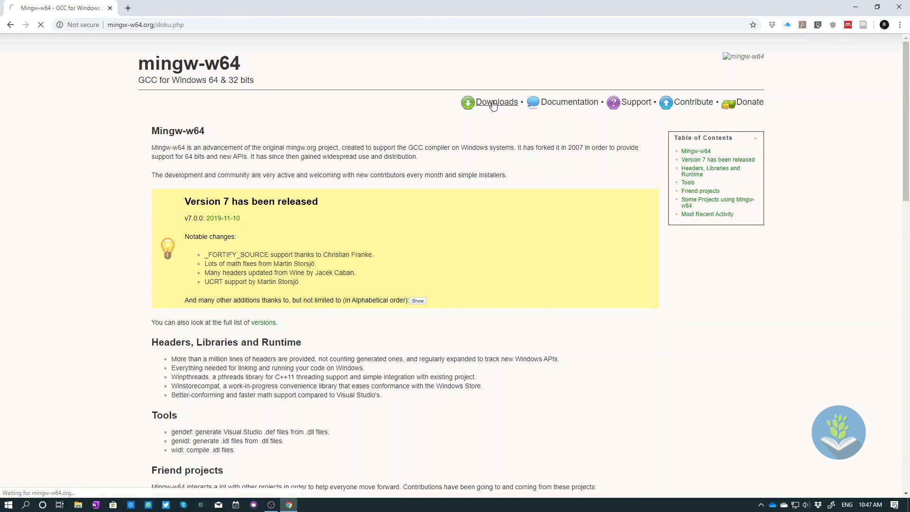
scroll(157, 344, "down", 5)
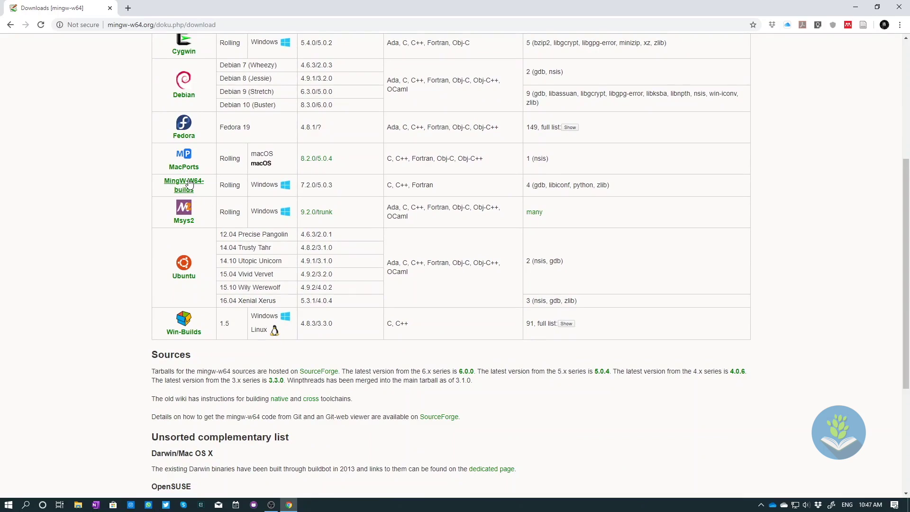
left_click(190, 184)
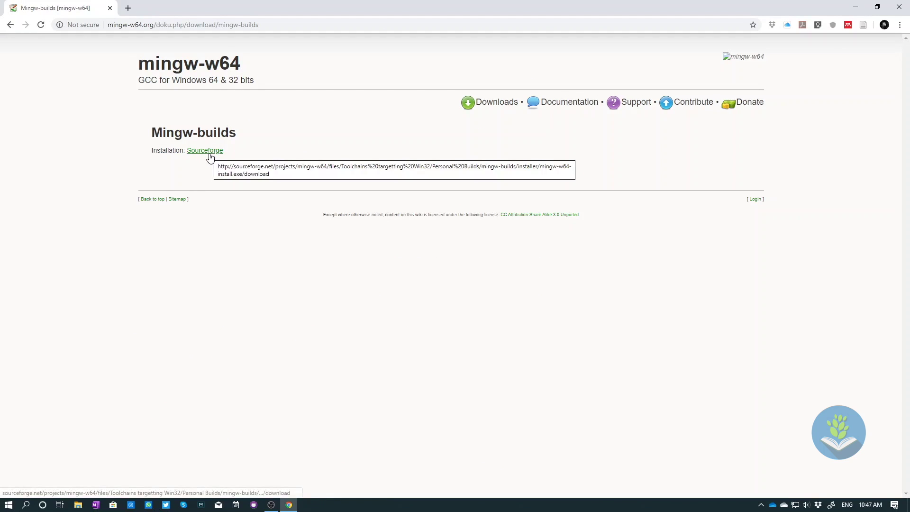
left_click(209, 151)
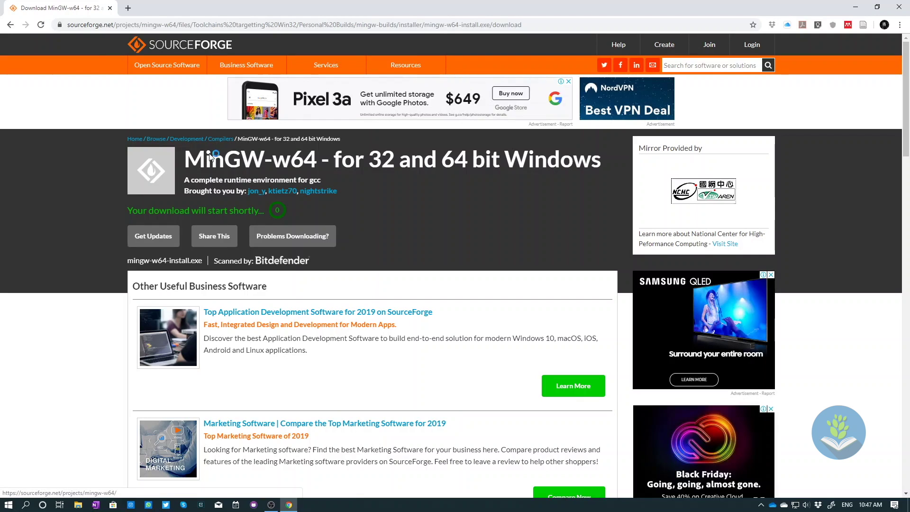
left_click(43, 100)
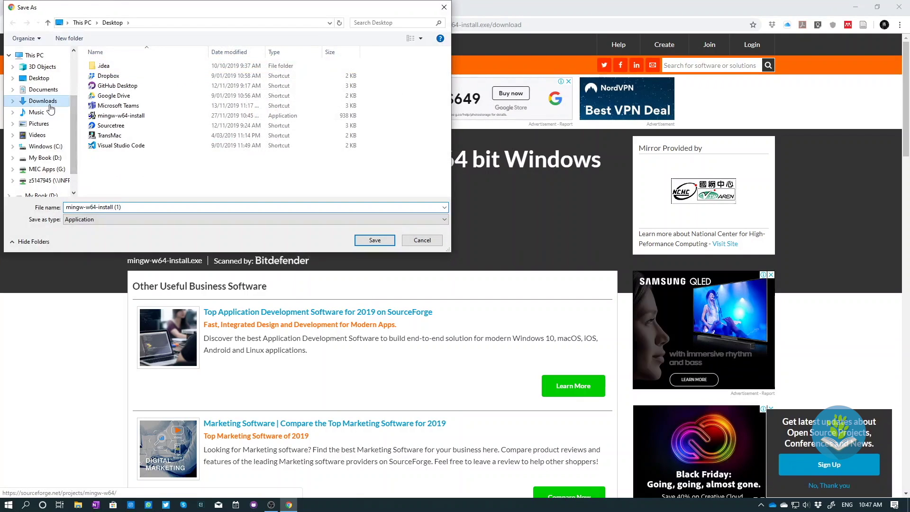
left_click(368, 240)
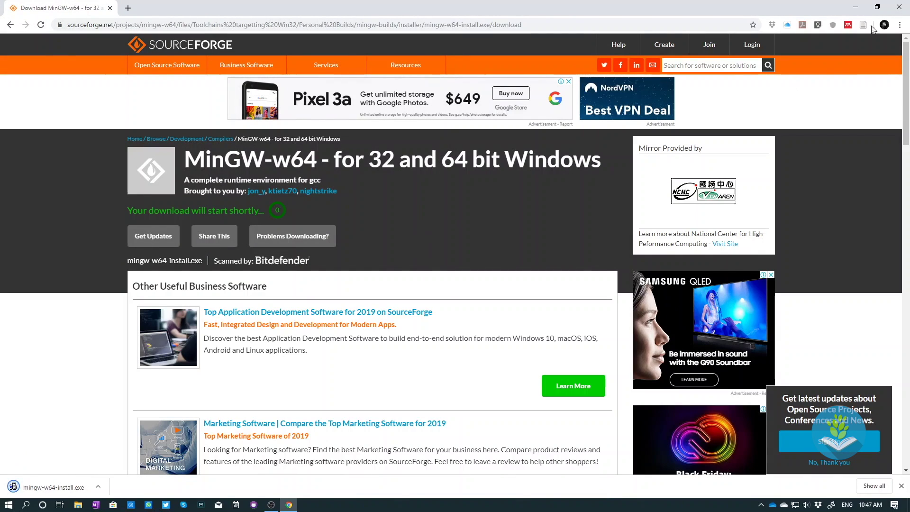
Step: Switch to File Explorer and launch the mingw-w64-install application from the Downloads folder
left_click(854, 9)
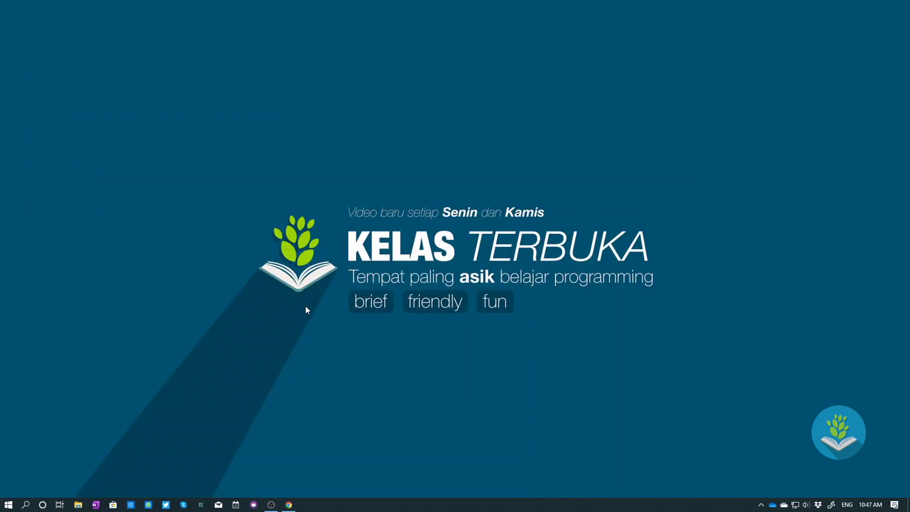
left_click(82, 507)
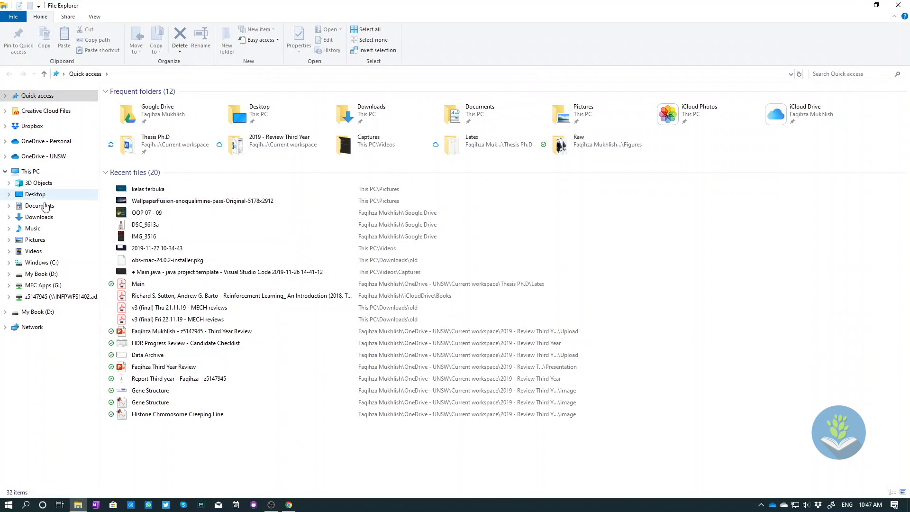
left_click(44, 221)
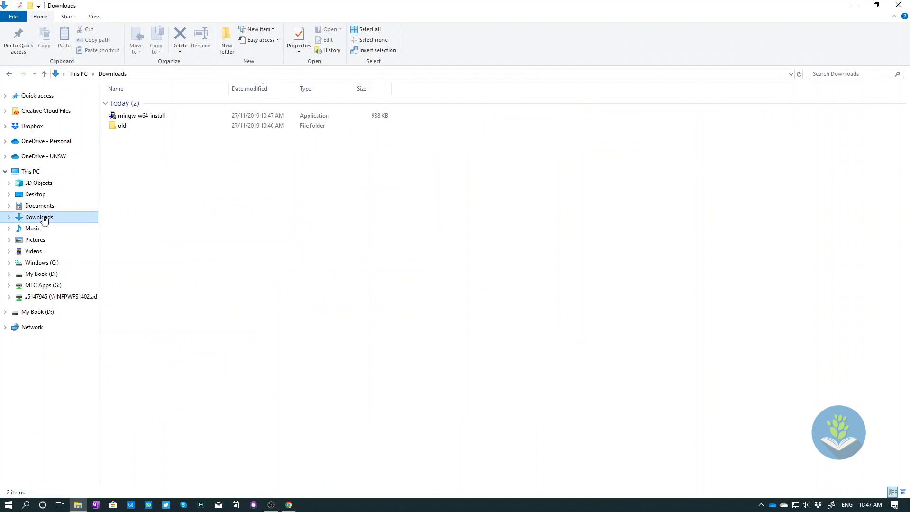
left_click(156, 125)
double_click(154, 116)
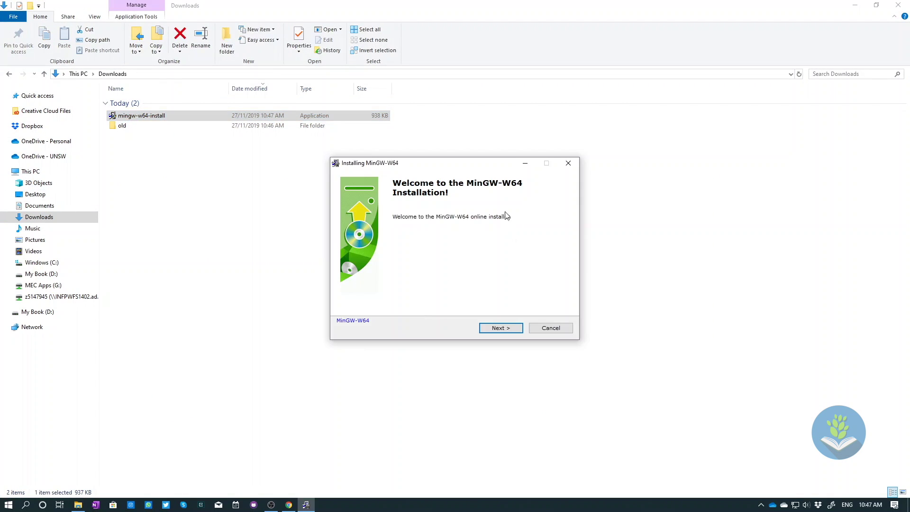
Step: Install MinGW-W64 version 8.1.0 with i686 architecture, posix threads, dwarf exception and build revision 0 in the default destination folder
left_click(495, 330)
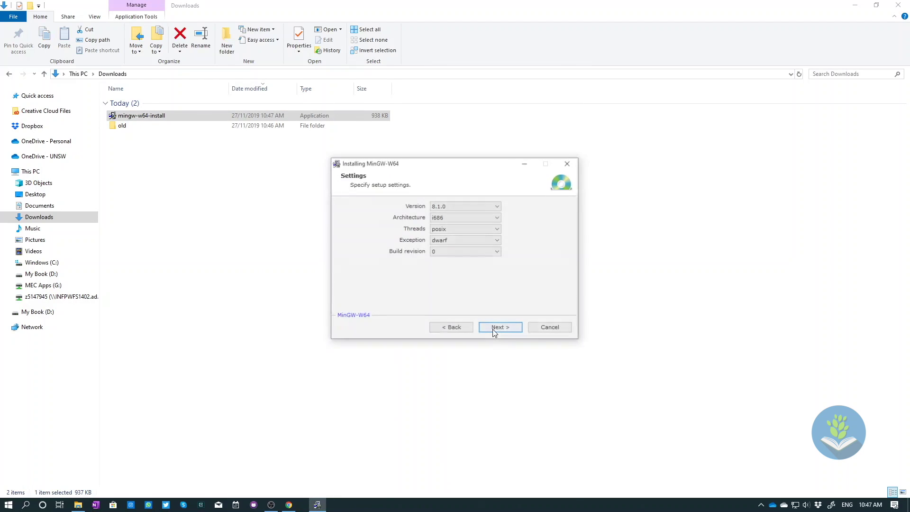
left_click(498, 219)
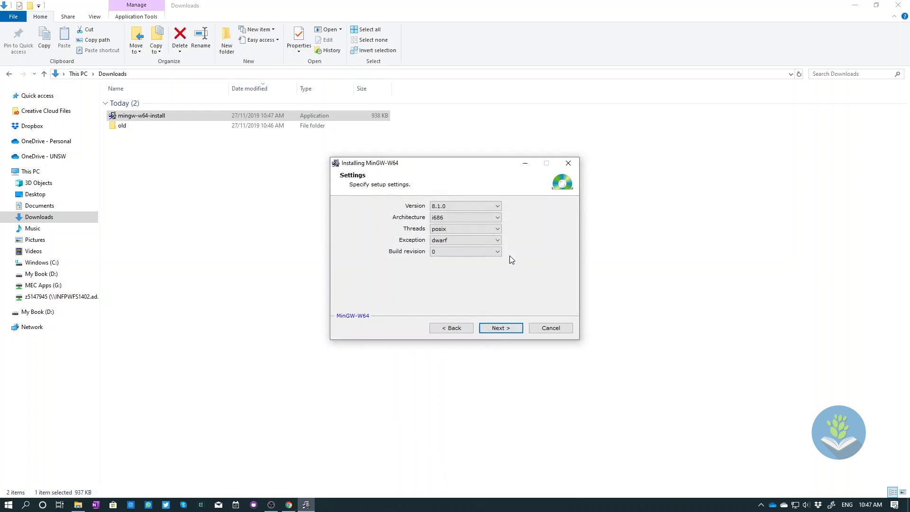
left_click(498, 331)
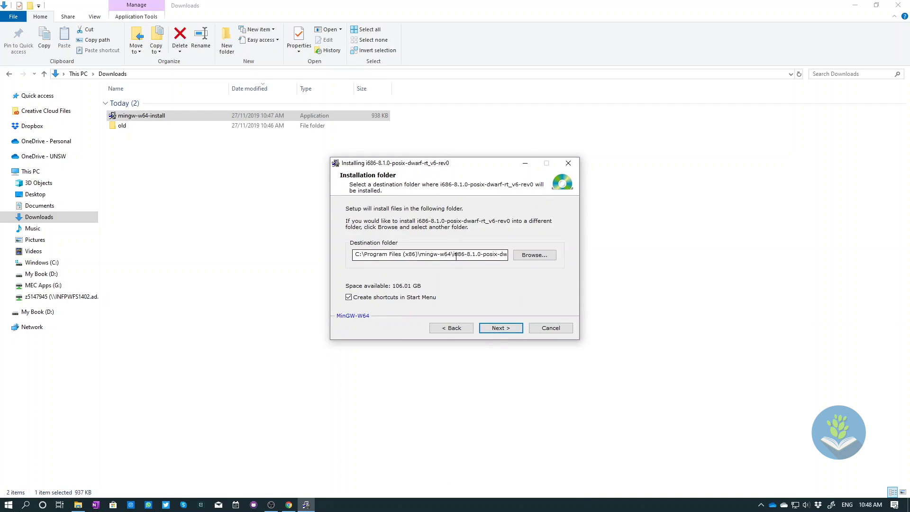
left_click(498, 330)
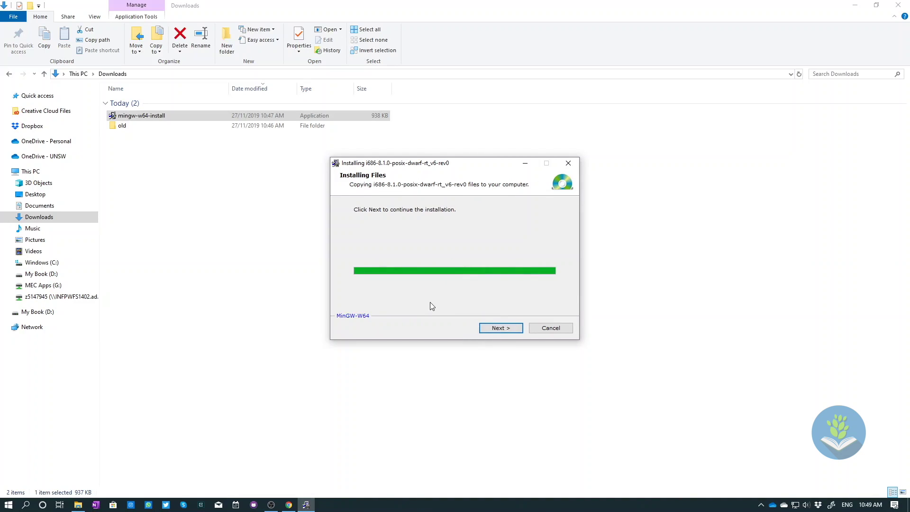
left_click(493, 327)
left_click(550, 328)
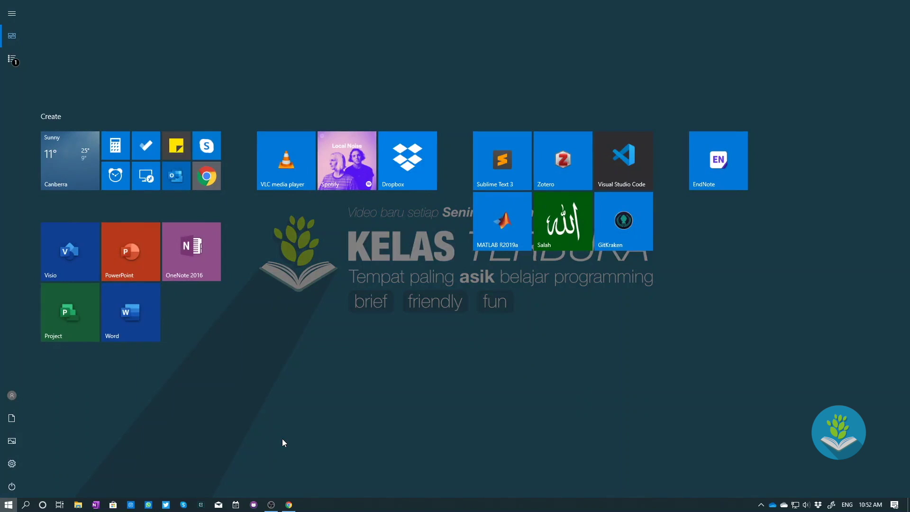
Step: Search Windows for "environment", open the system's Environment Variables dialog and move it aside
type("environ")
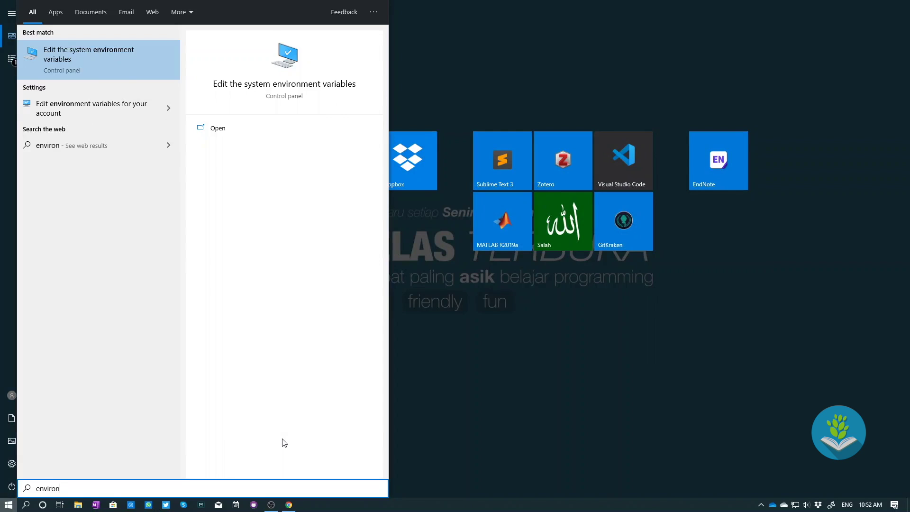
type("ment")
key("Return")
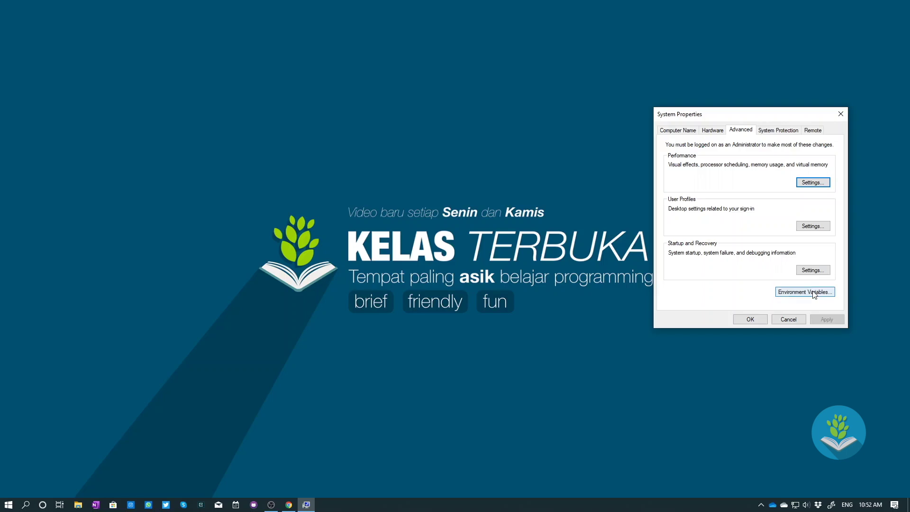
left_click(815, 294)
left_click_drag(473, 118, 677, 96)
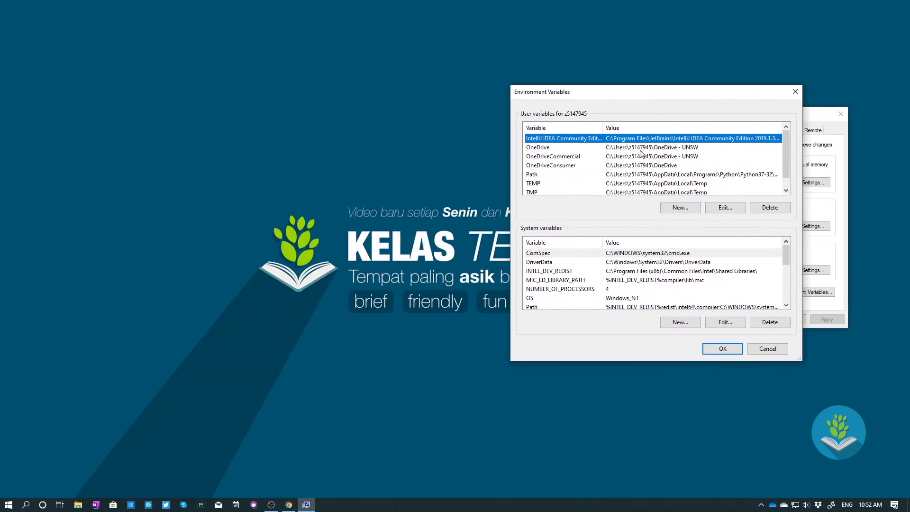
Step: Open the system variable Path for editing and move its list of entries clear of the desktop's centre
left_click(548, 309)
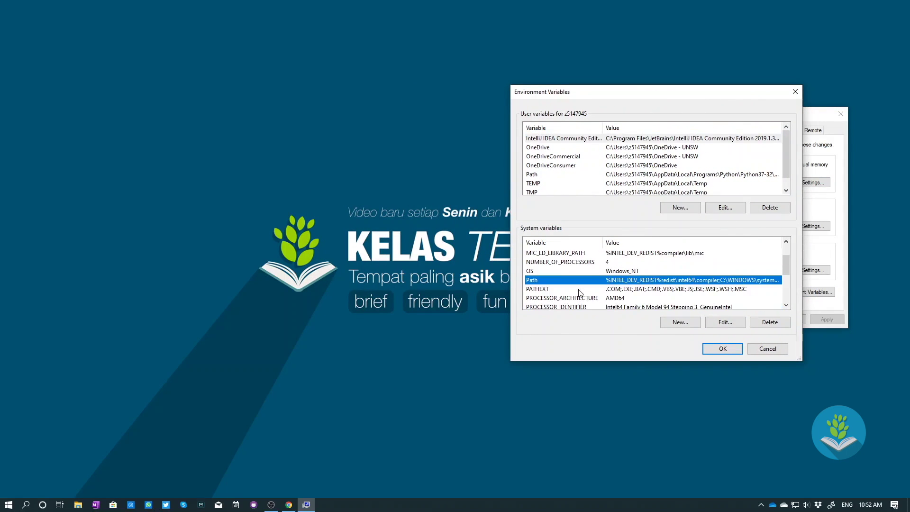
left_click(712, 326)
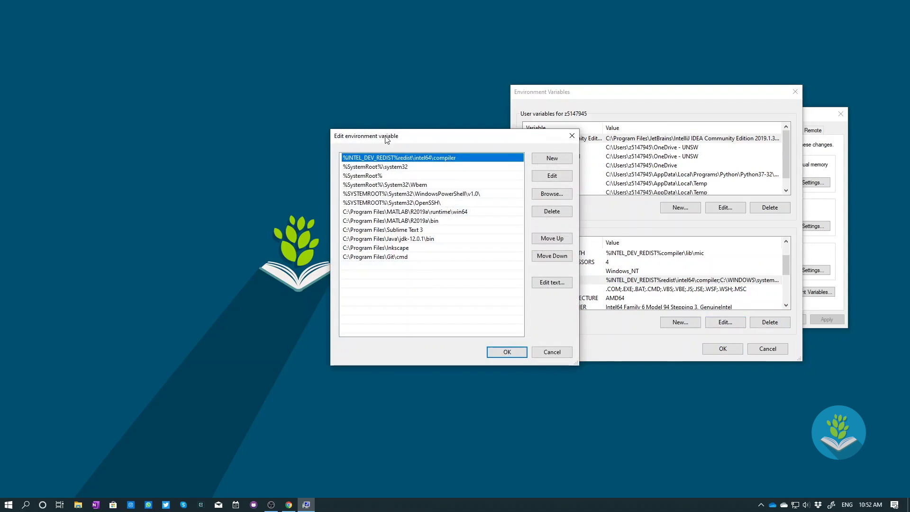
left_click_drag(388, 137, 592, 121)
left_click(592, 253)
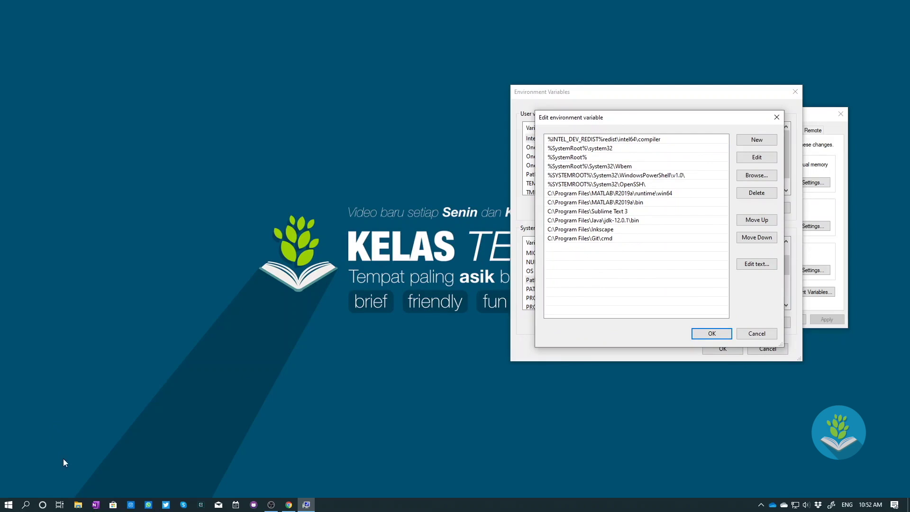
Step: Open a File Explorer window beside the Path editor and go to the Program Files folder on Windows (C:)
left_click(79, 507)
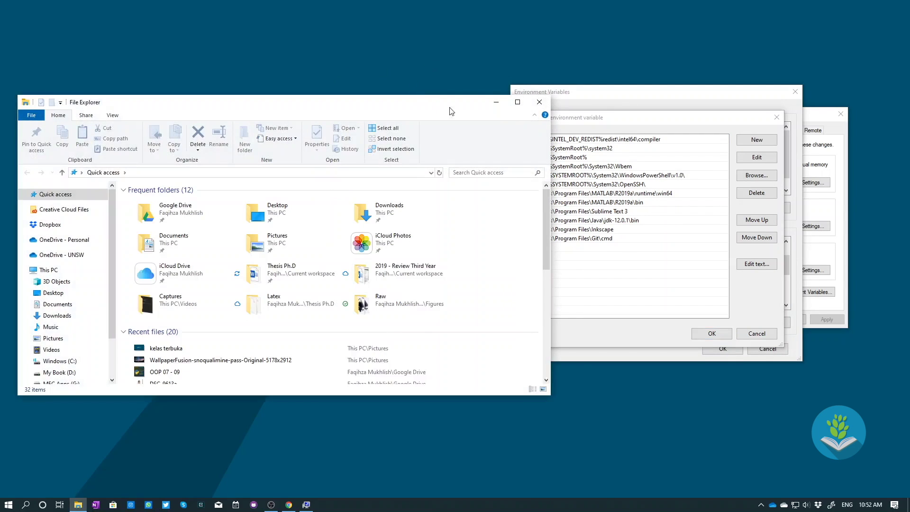
left_click_drag(545, 144, 440, 142)
left_click_drag(353, 105, 380, 62)
scroll(99, 236, "down", 1)
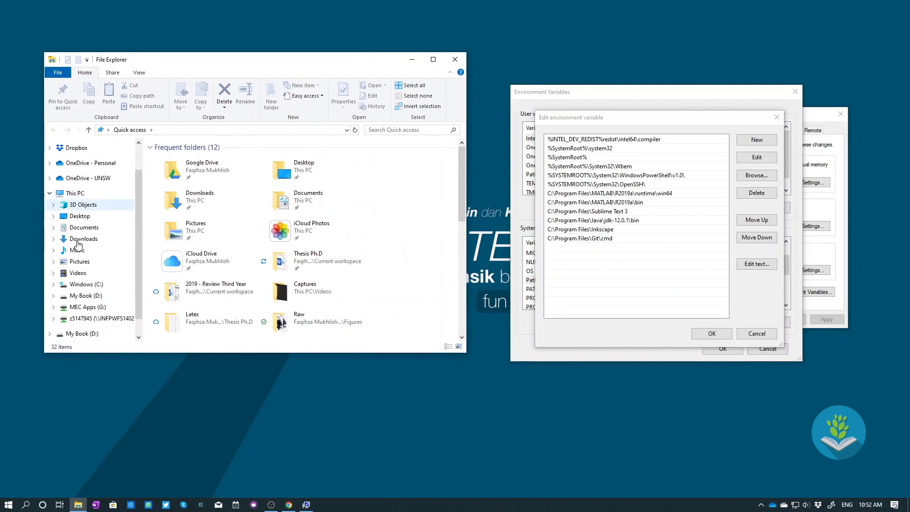
left_click(81, 284)
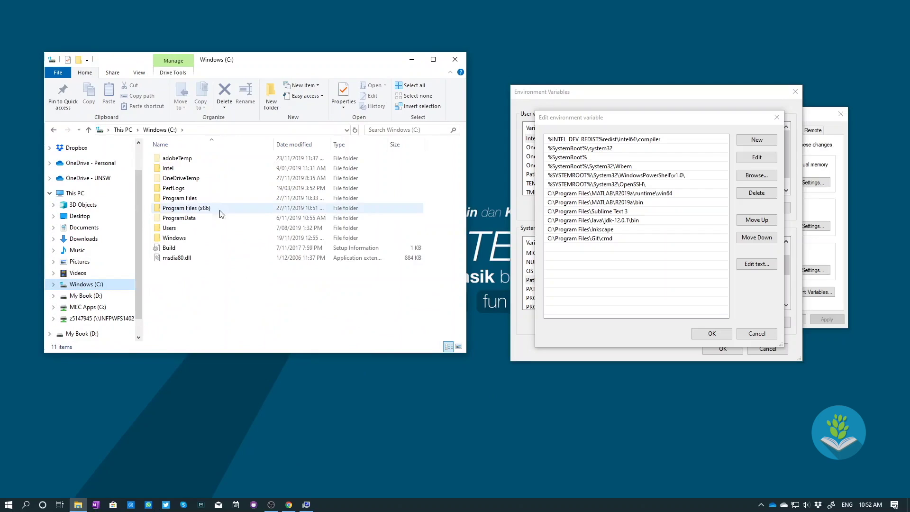
left_click(193, 199)
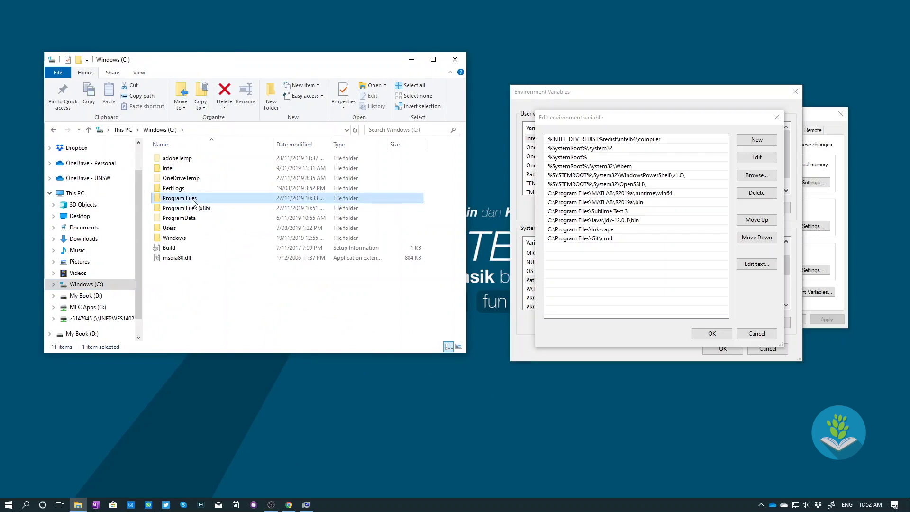
double_click(194, 200)
left_click_drag(268, 59, 237, 17)
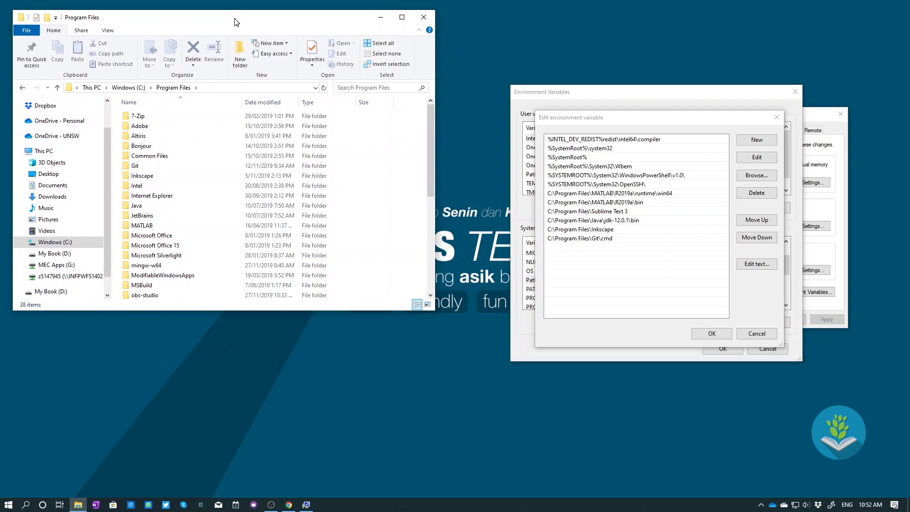
Step: Go to mingw-w64\x86_64-8.1.0-posix-seh-rt_v6-rev0\mingw64\bin inside Program Files and show the folder's full path
double_click(148, 266)
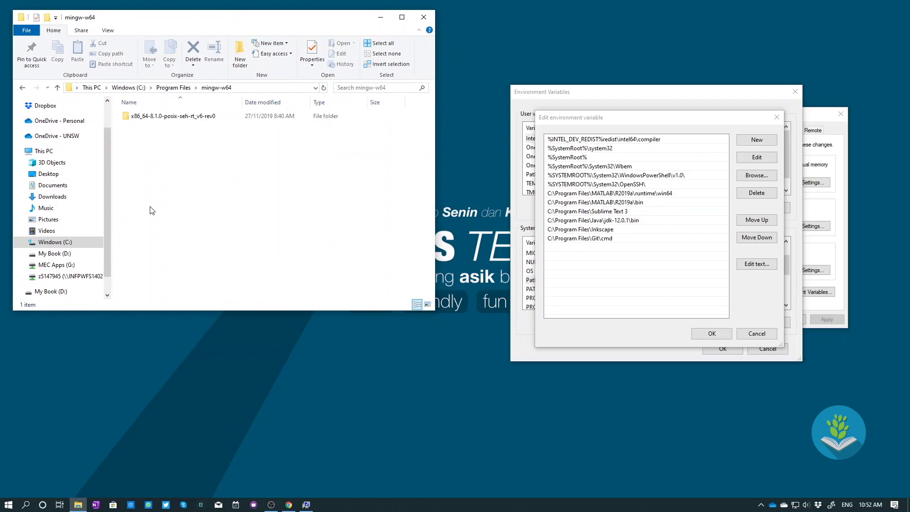
double_click(160, 117)
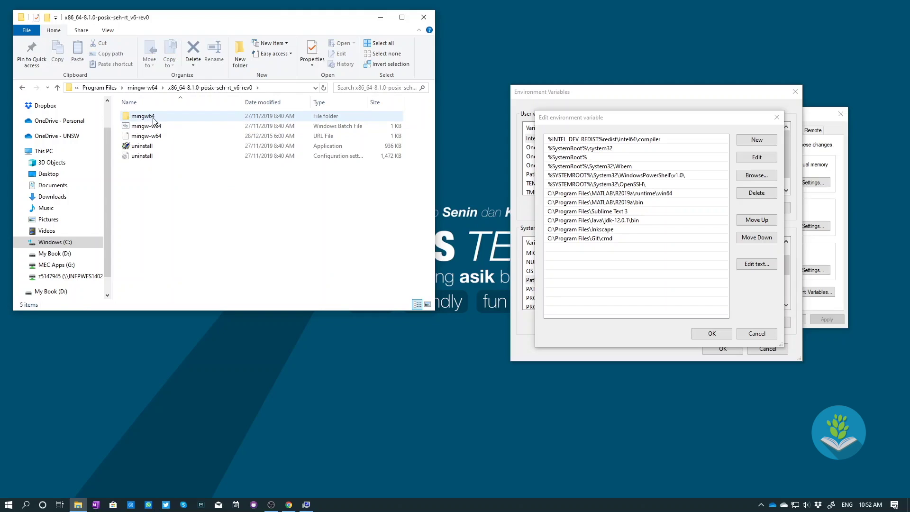
double_click(154, 119)
double_click(142, 117)
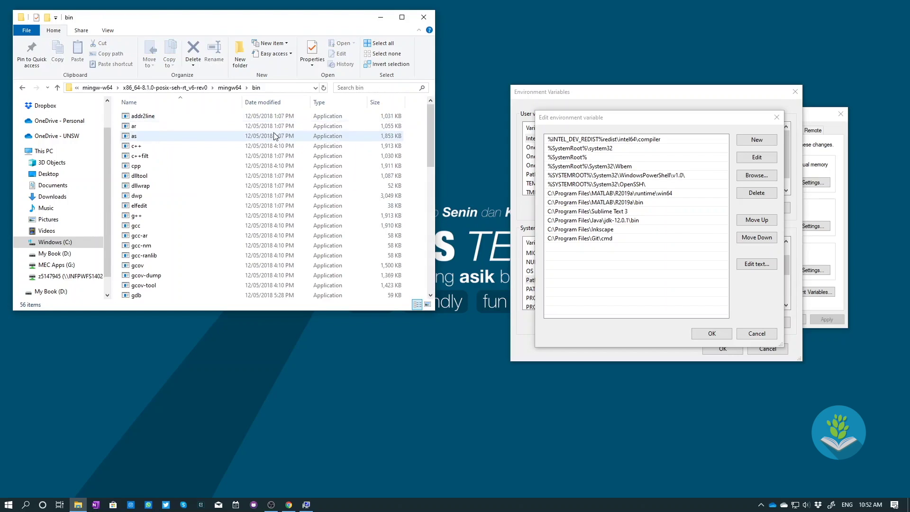
left_click(270, 91)
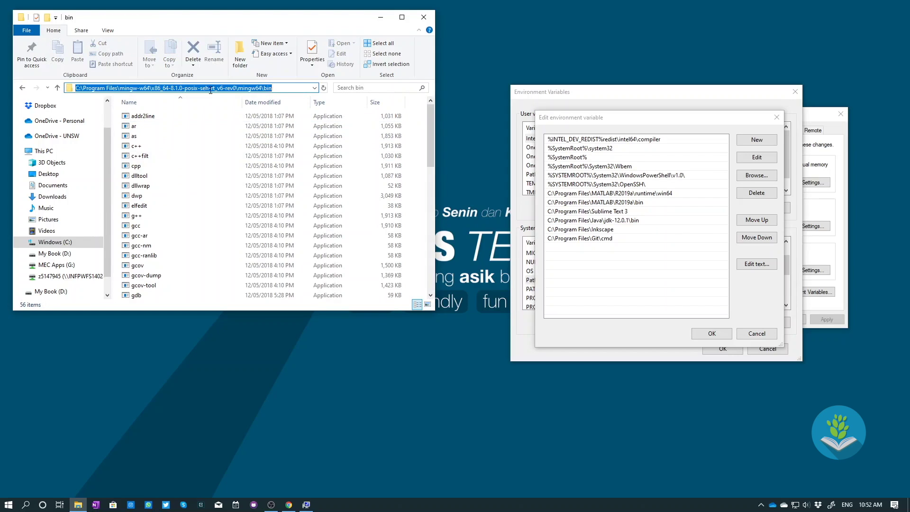
left_click(334, 345)
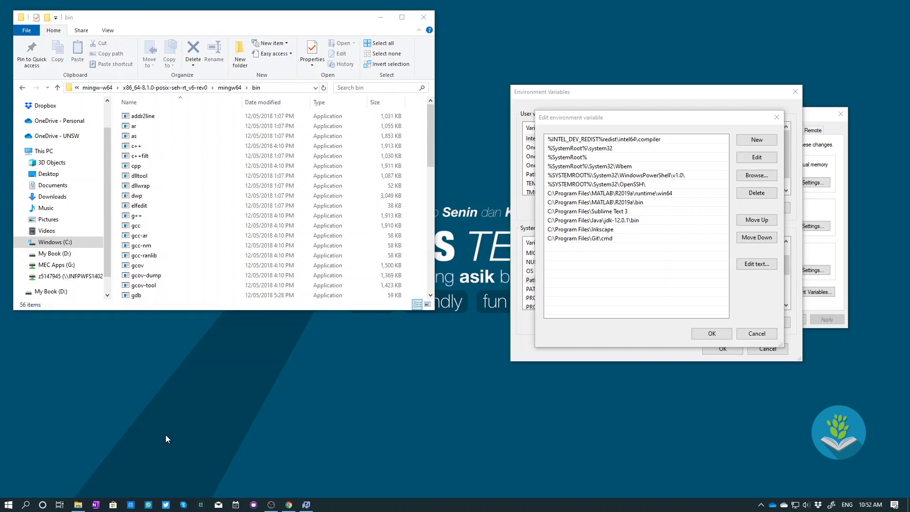
Step: Open a second File Explorer window below the bin folder window and go to Windows (C:) in it
key("super+e")
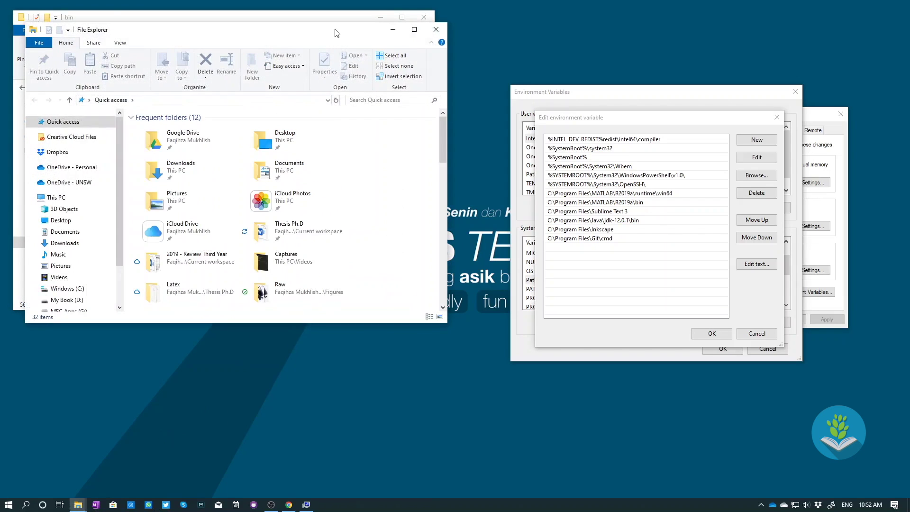
left_click_drag(324, 14, 324, 214)
left_click_drag(347, 17, 349, 8)
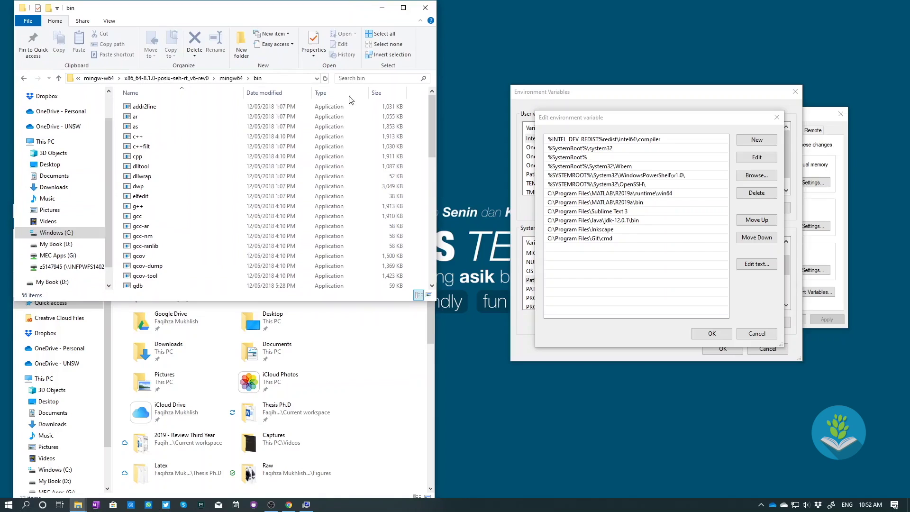
left_click(390, 390)
scroll(68, 414, "down", 2)
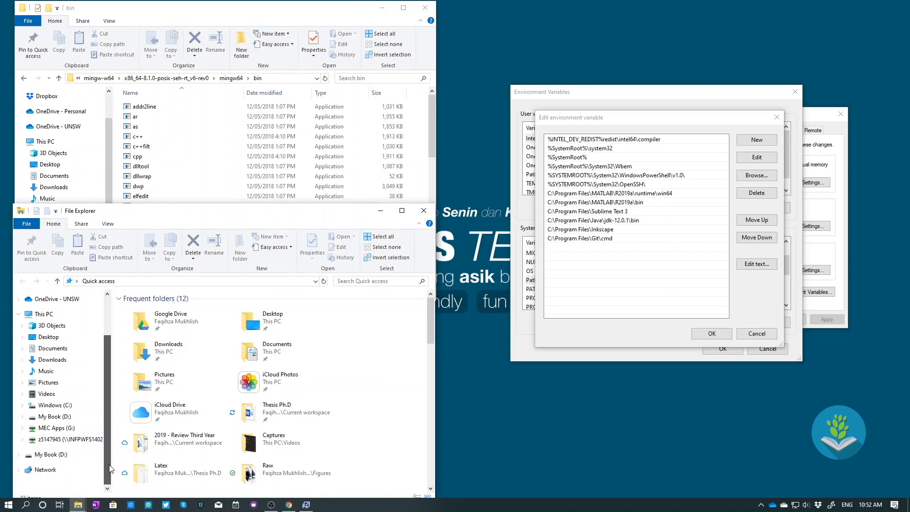
left_click(67, 407)
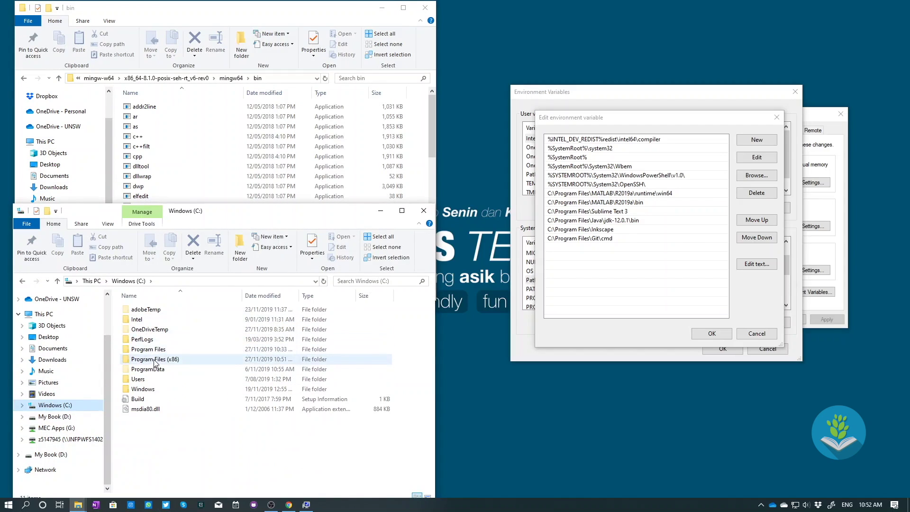
Step: In the second File Explorer window, go to Program Files (x86)\mingw-w64\i686-8.1.0-posix-dwarf-rt_v6-rev0\mingw32\bin and show the folder's full path
left_click(154, 361)
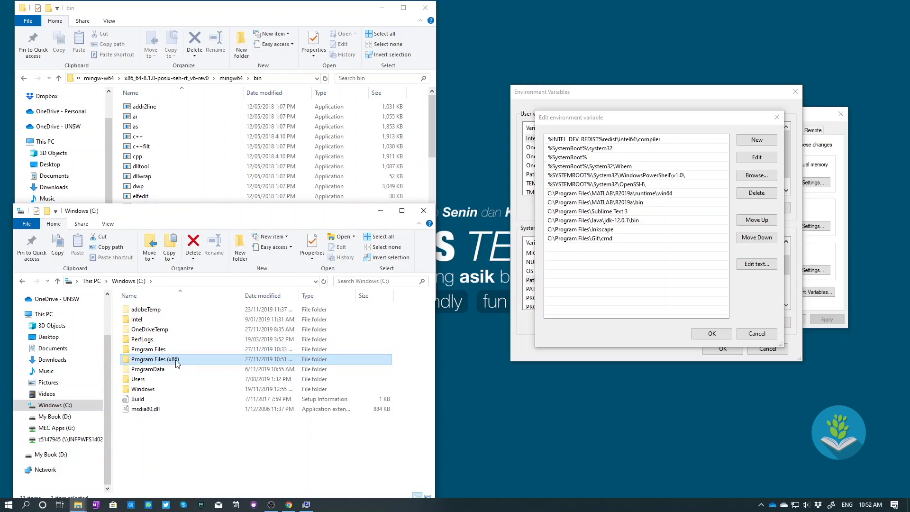
double_click(170, 364)
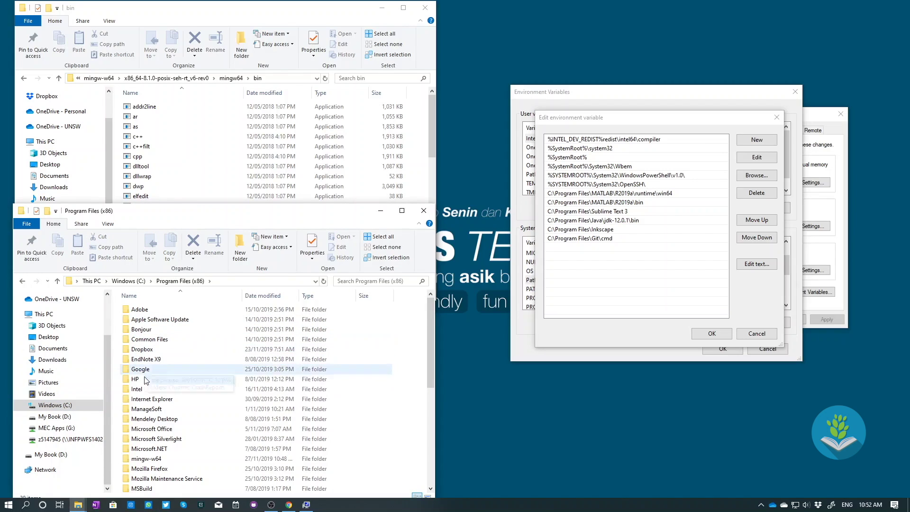
double_click(151, 458)
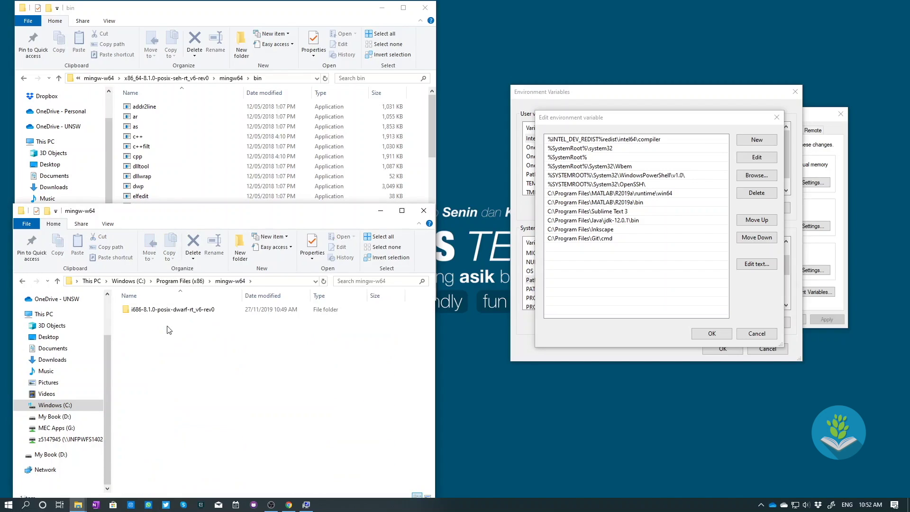
double_click(160, 314)
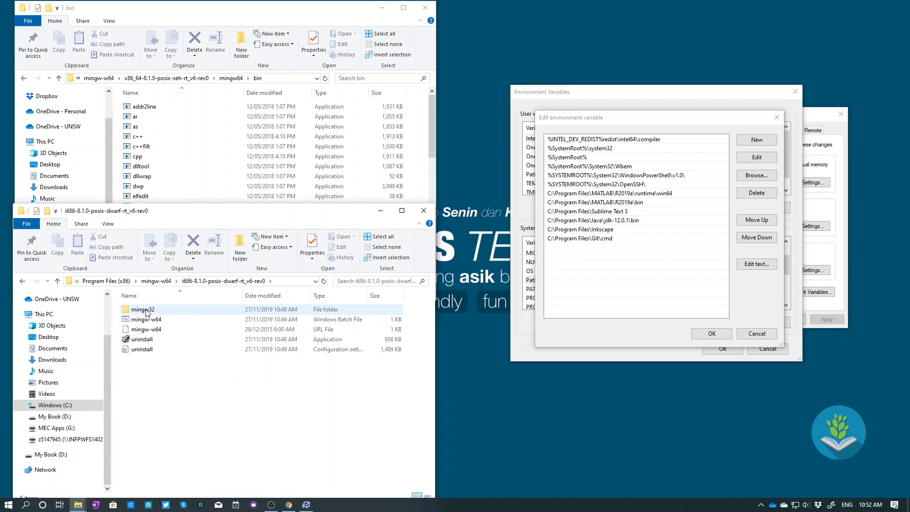
double_click(150, 312)
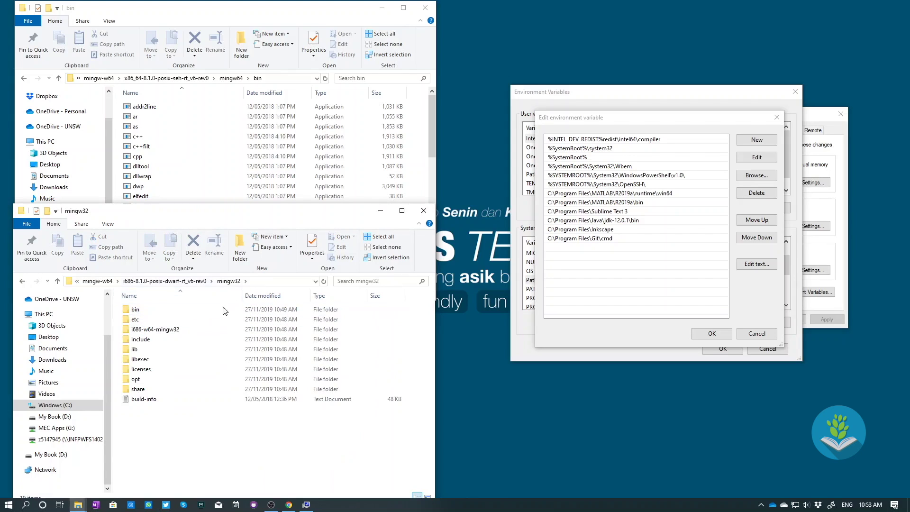
double_click(137, 313)
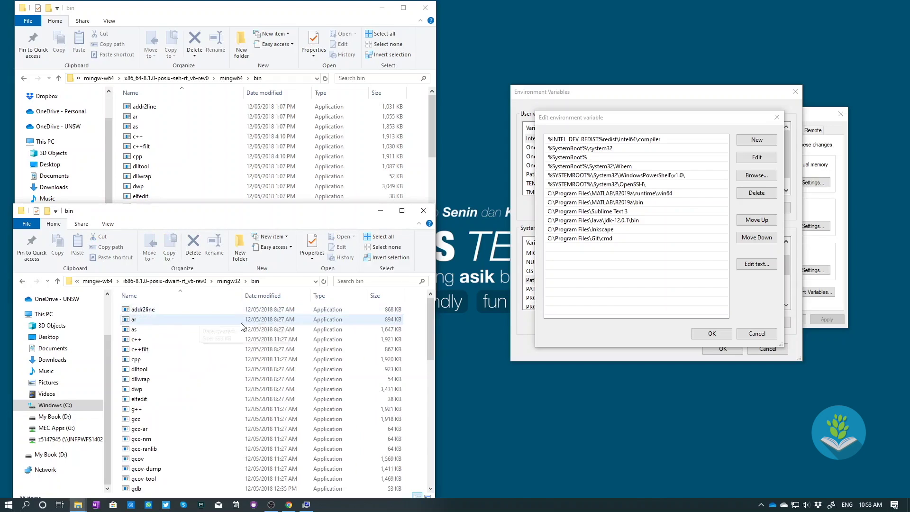
left_click(276, 283)
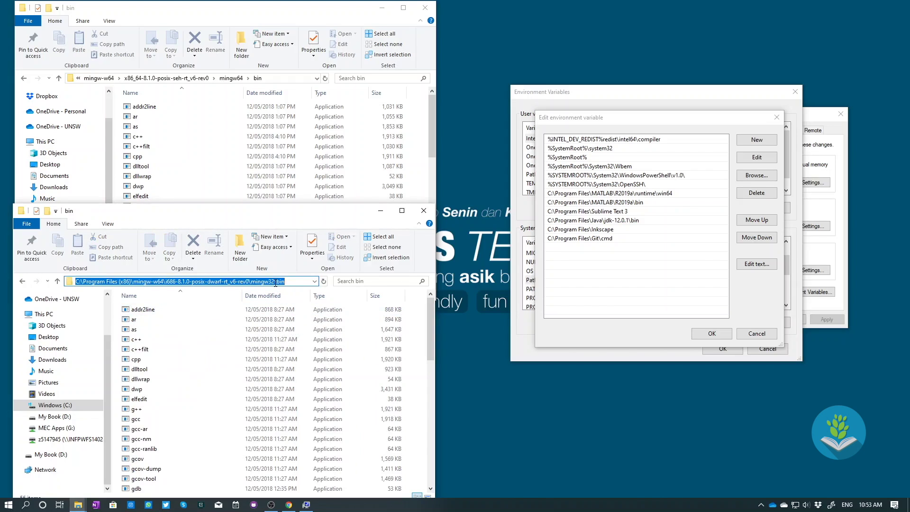
Step: Add the copied path C:\Program Files\mingw-w64\x86_64-8.1.0-posix-seh-rt_v6-rev0\mingw64\bin as a new Path entry and accept all open system dialogs
left_click(271, 79)
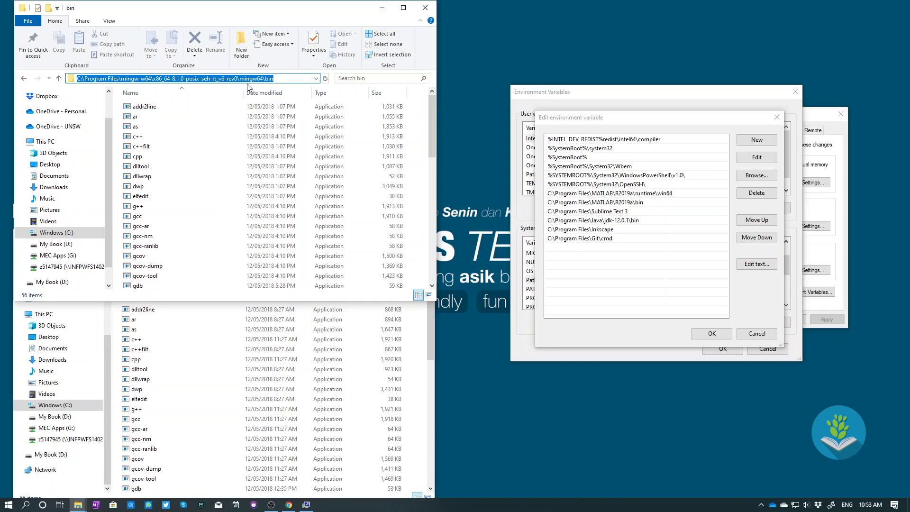
left_click(282, 79)
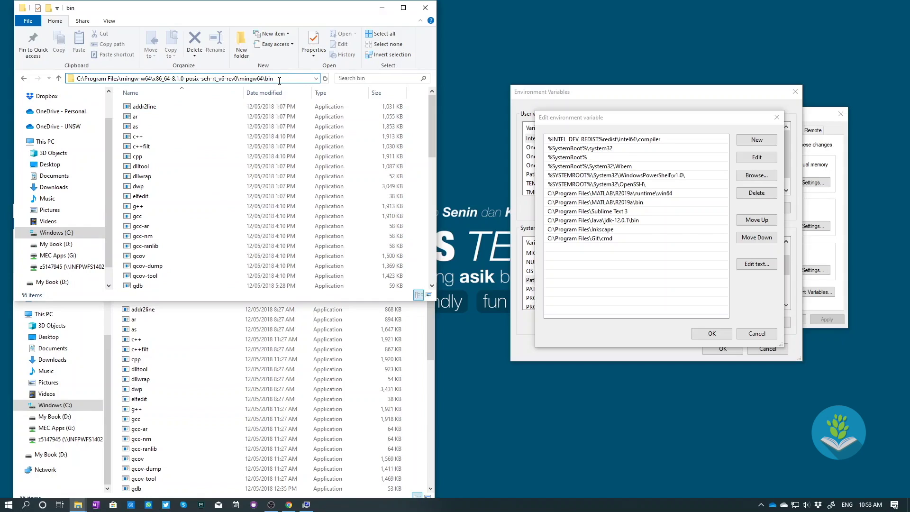
left_click_drag(274, 78, 74, 78)
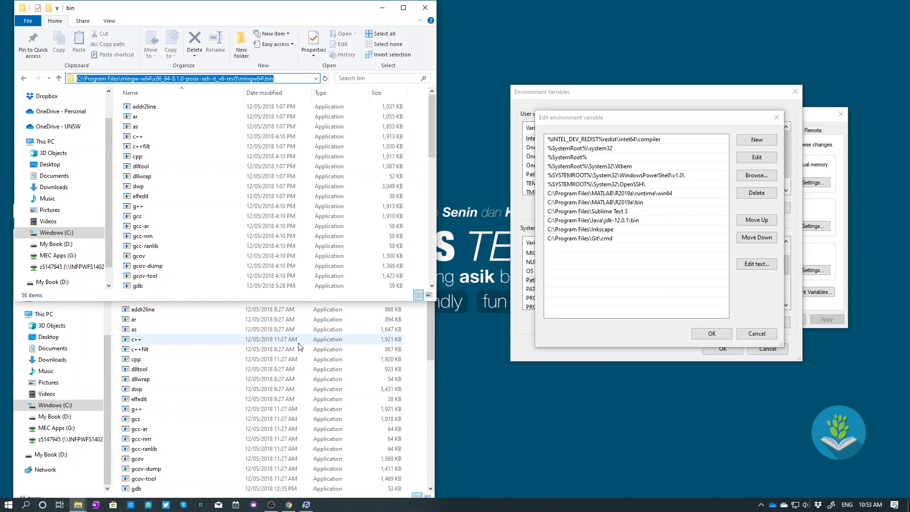
left_click(754, 141)
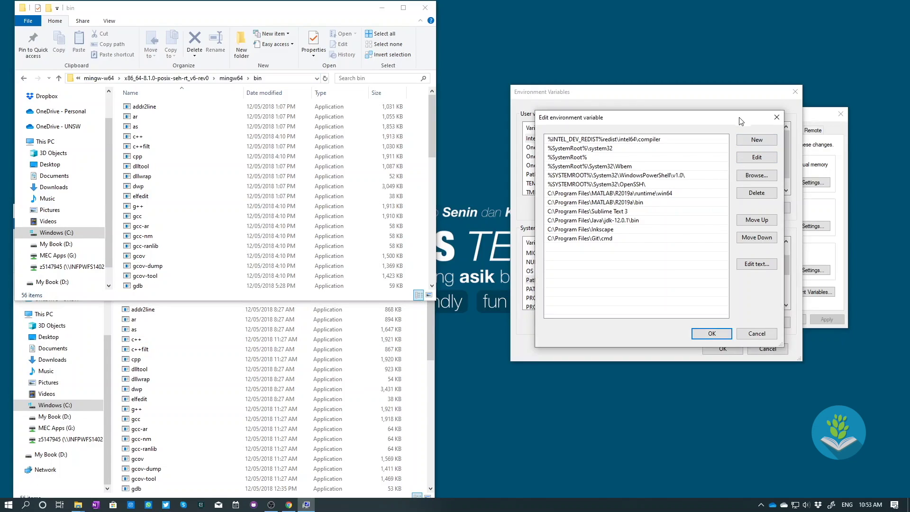
left_click(757, 141)
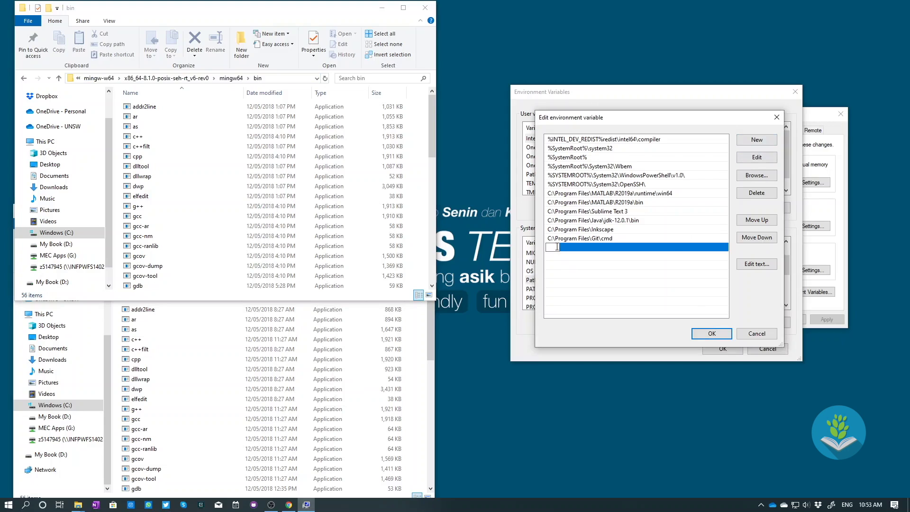
key("ctrl+v")
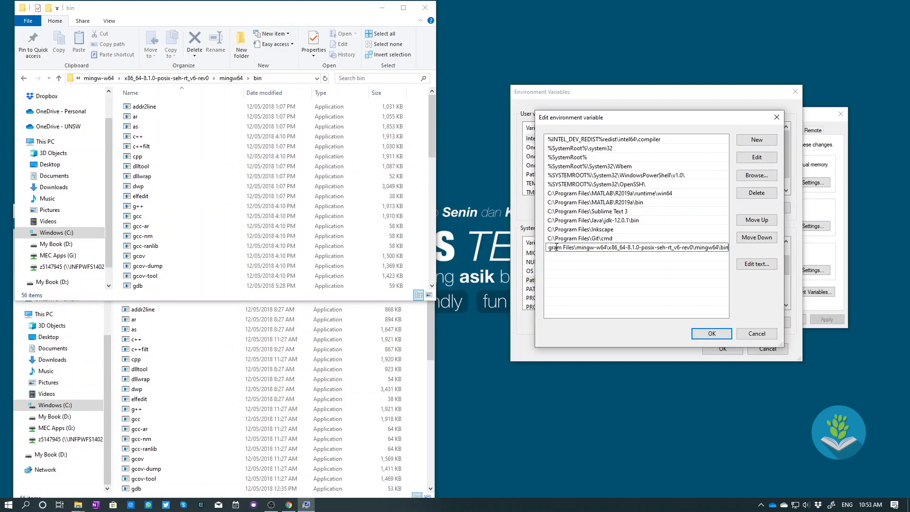
left_click(673, 274)
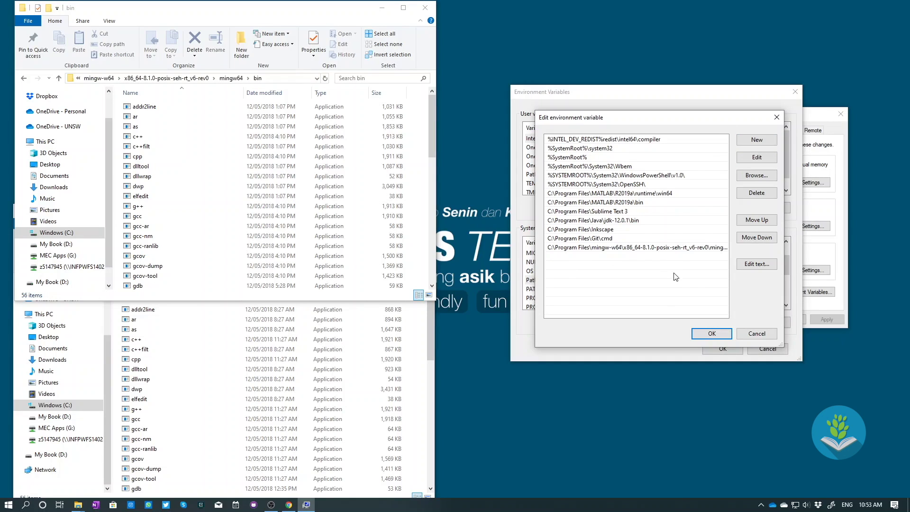
left_click(712, 334)
left_click(723, 349)
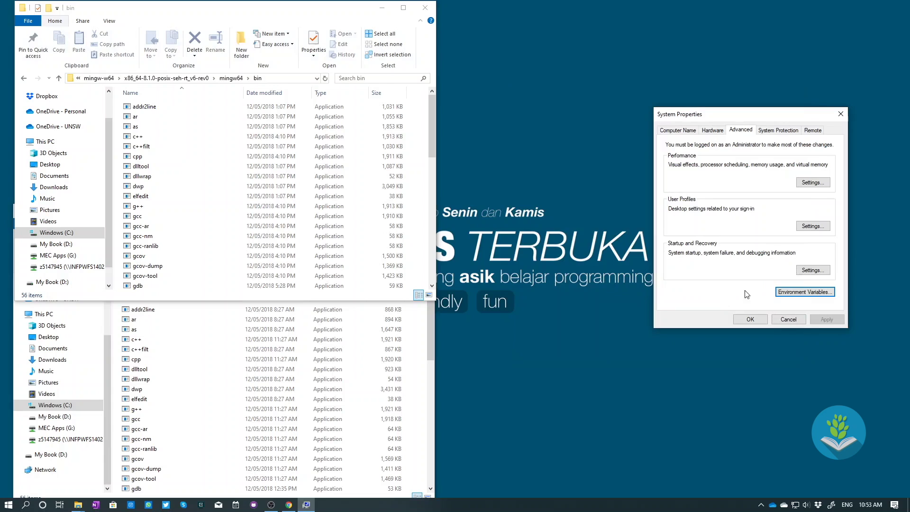
left_click(751, 319)
Step: Close both File Explorer windows and open a Command Prompt window placed near the centre of the desktop
left_click(425, 6)
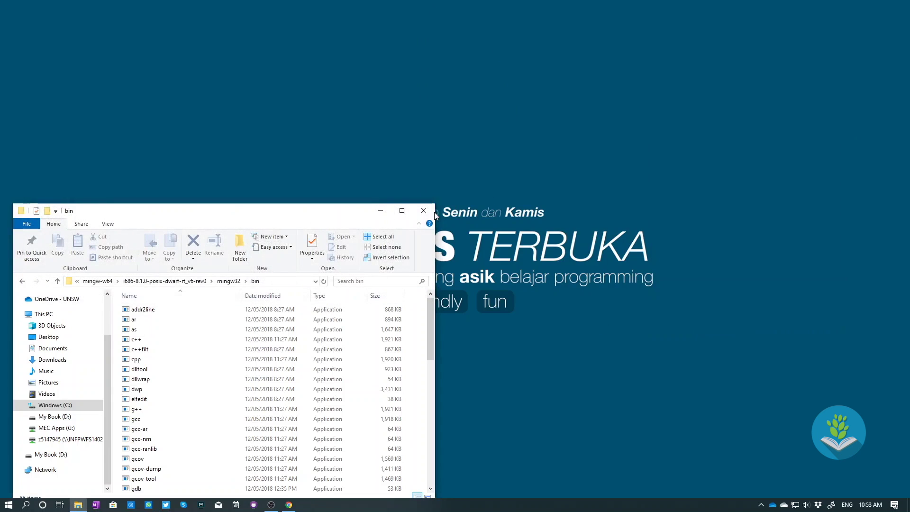
left_click(423, 210)
left_click(10, 506)
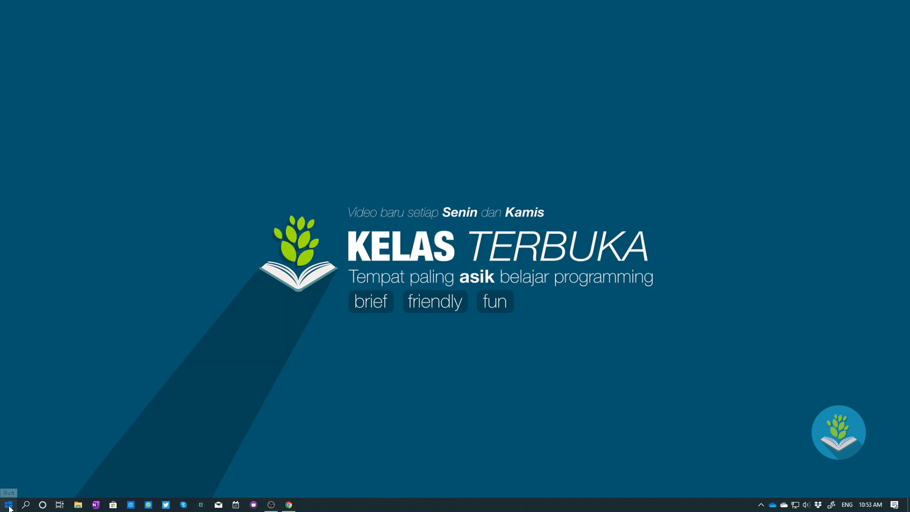
type("cmd")
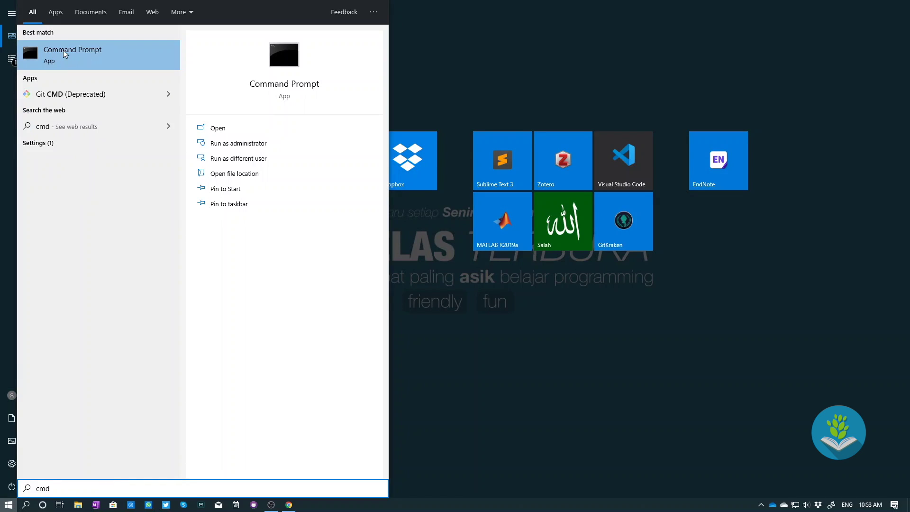
left_click(79, 56)
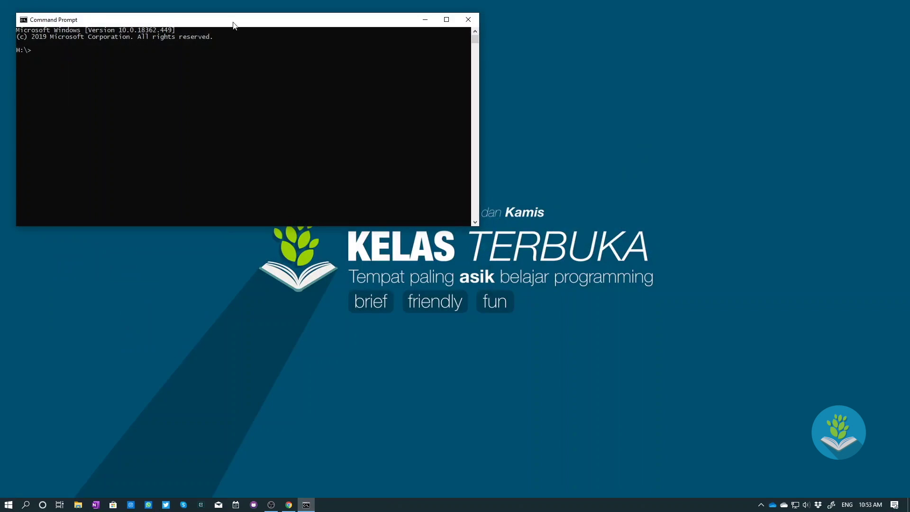
left_click_drag(233, 23, 435, 183)
Step: Switch the prompt to the C: drive, and clear its screen in a taller window
left_click(425, 260)
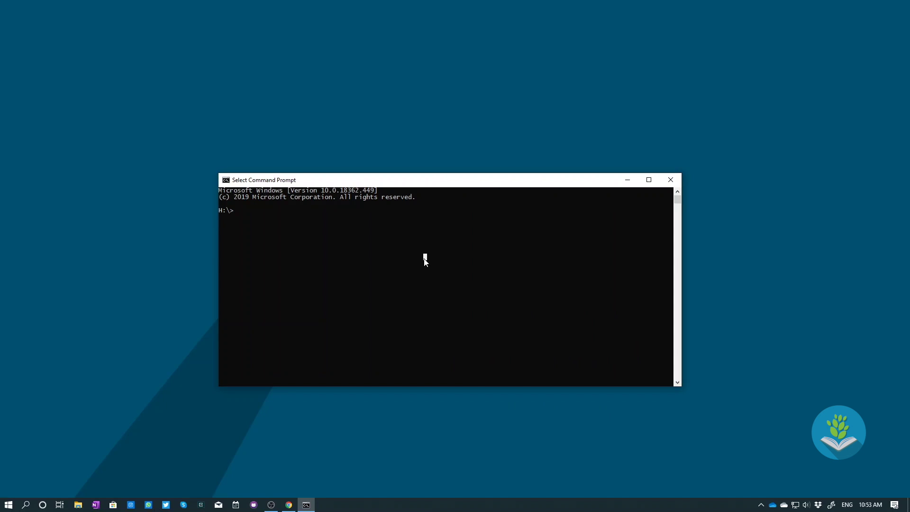
type("C:")
key("Return")
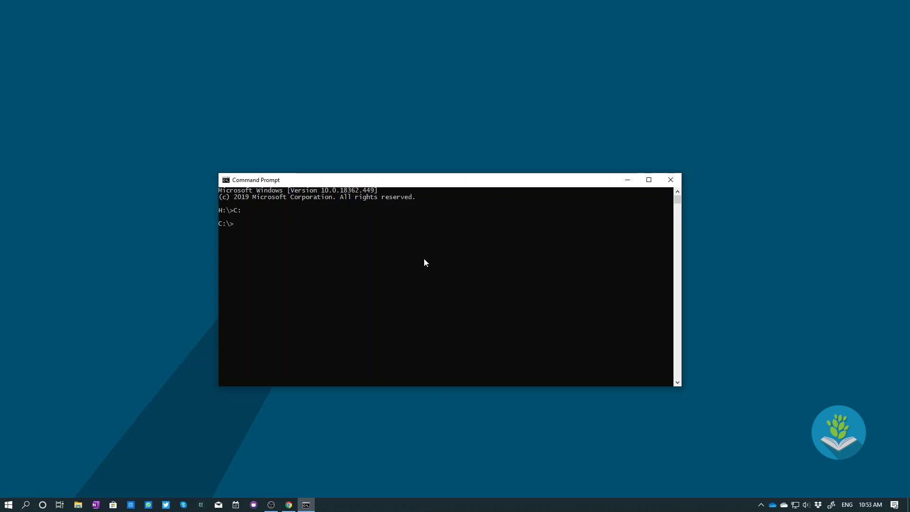
type("cls")
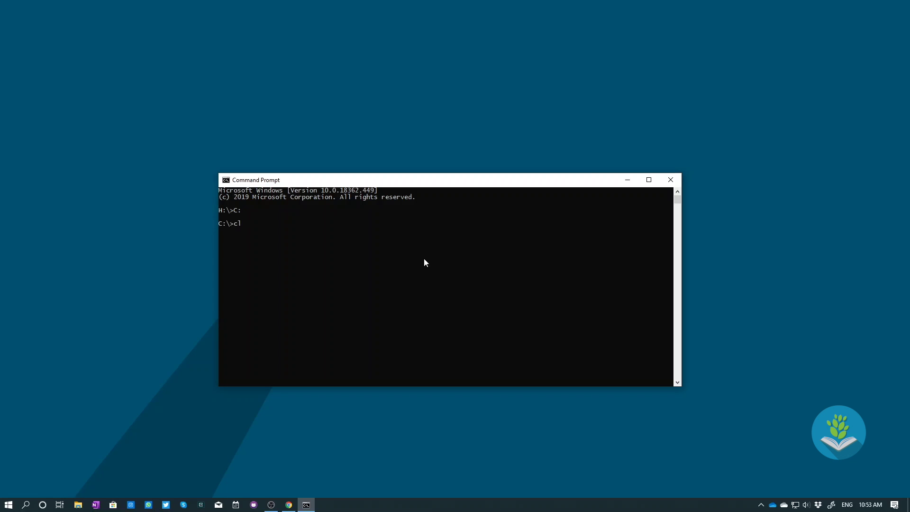
key("Return")
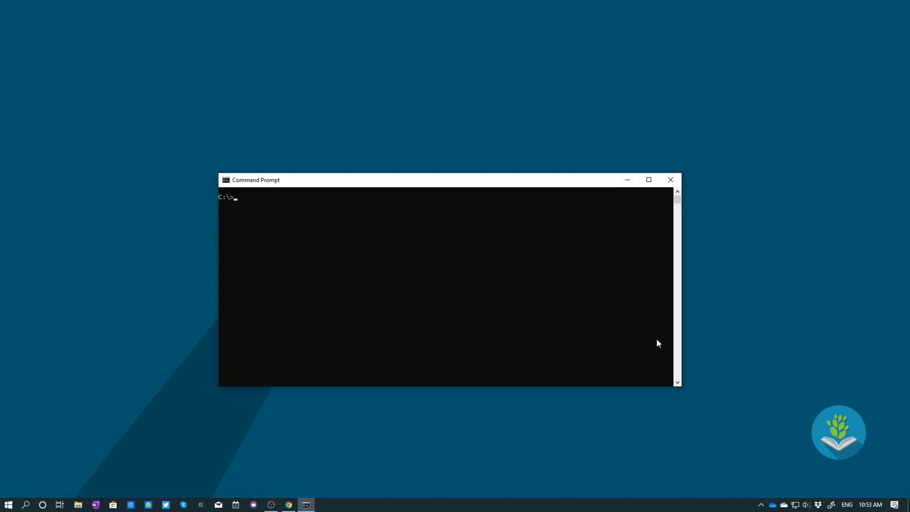
left_click_drag(684, 388, 678, 435)
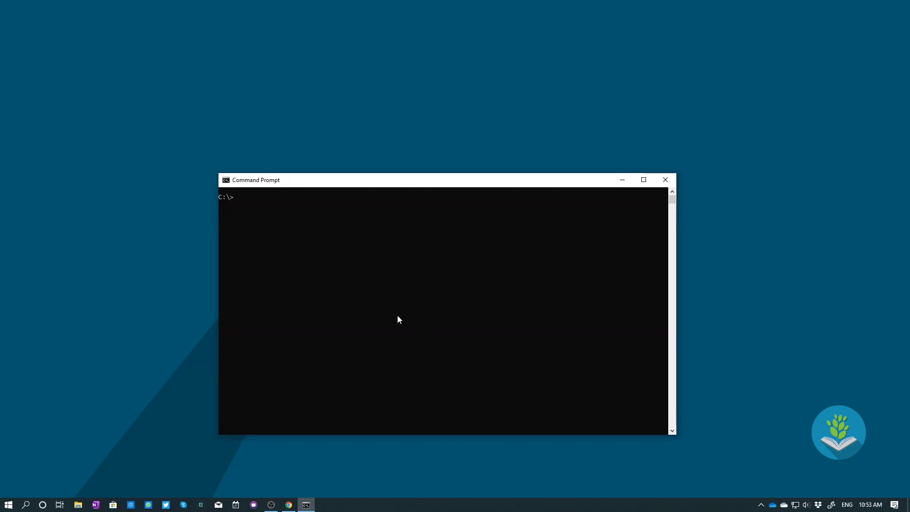
Step: Check the installed compiler with g++ --version, highlighting the version line, and close Command Prompt
left_click(368, 294)
type("g++ --version")
key("Return")
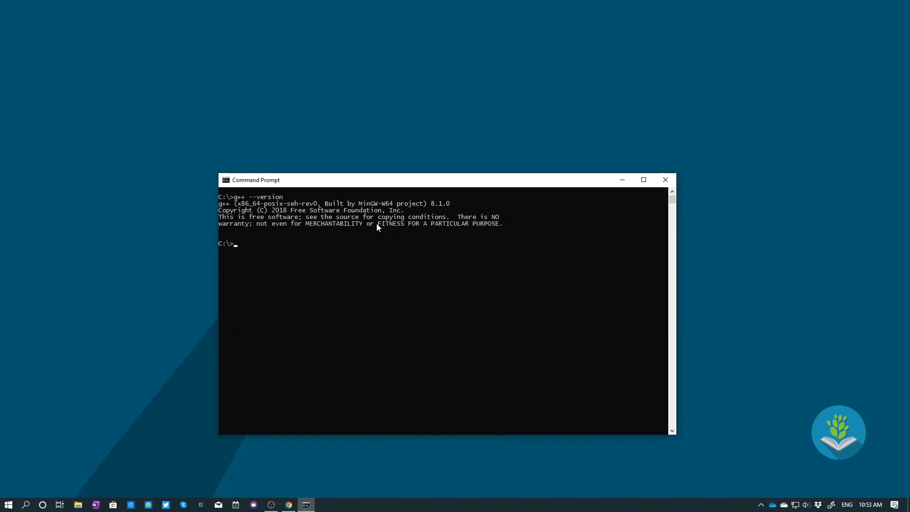
left_click_drag(220, 205, 454, 210)
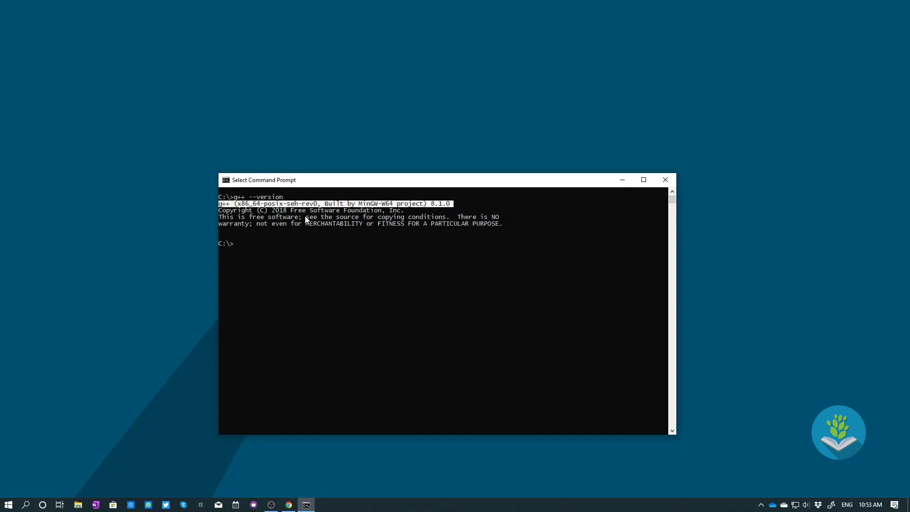
left_click(269, 250)
left_click(240, 245)
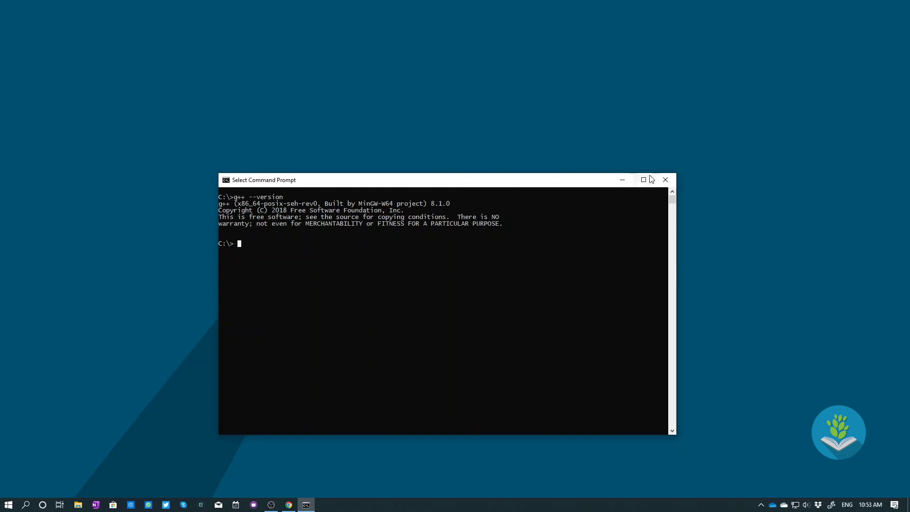
left_click(666, 178)
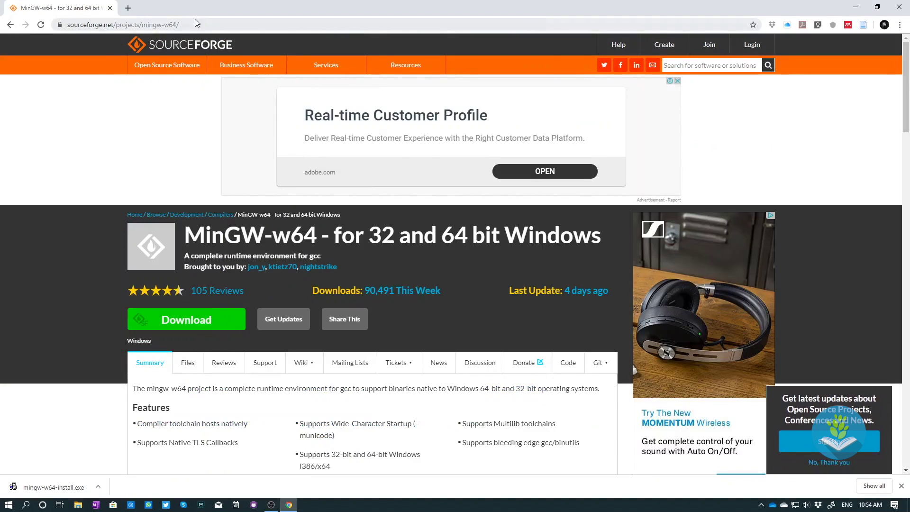
Step: In Chrome, search the web for visual studio code and open the Download Visual Studio Code page from the results
left_click(158, 24)
type("vis")
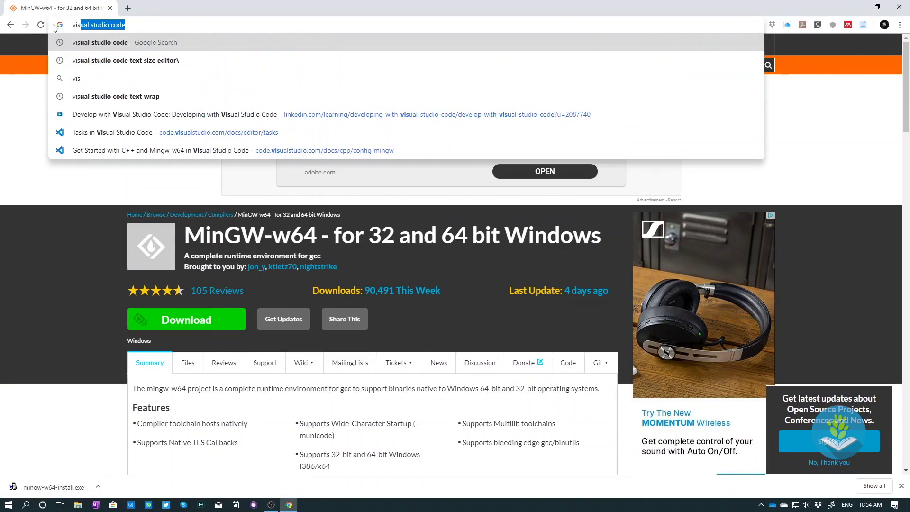
type("ual studio code")
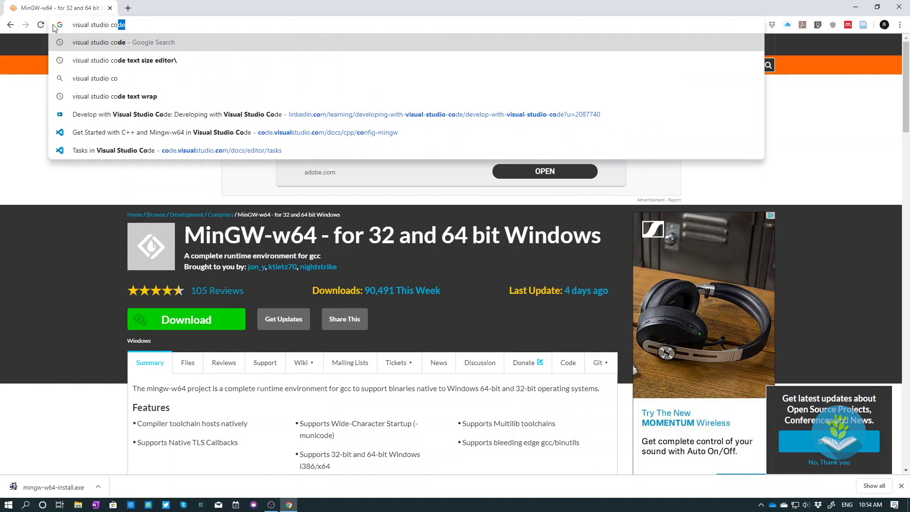
key("Return")
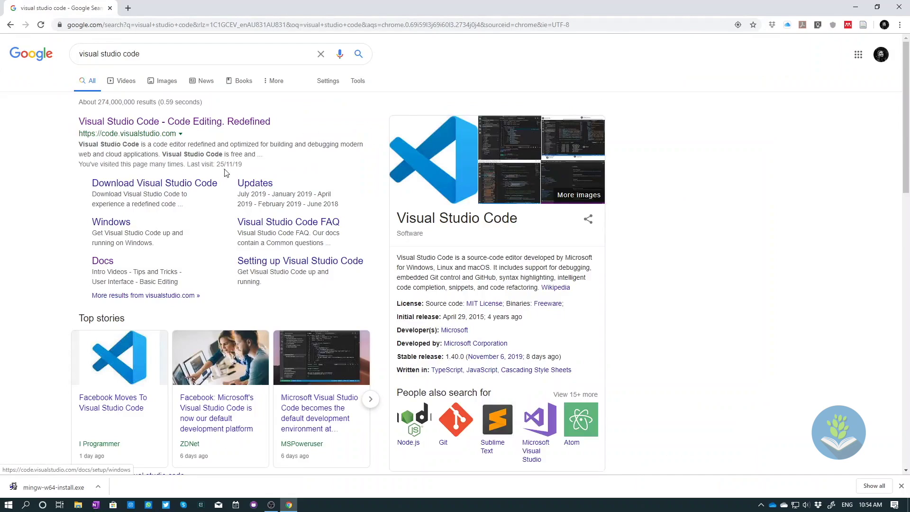
left_click(155, 182)
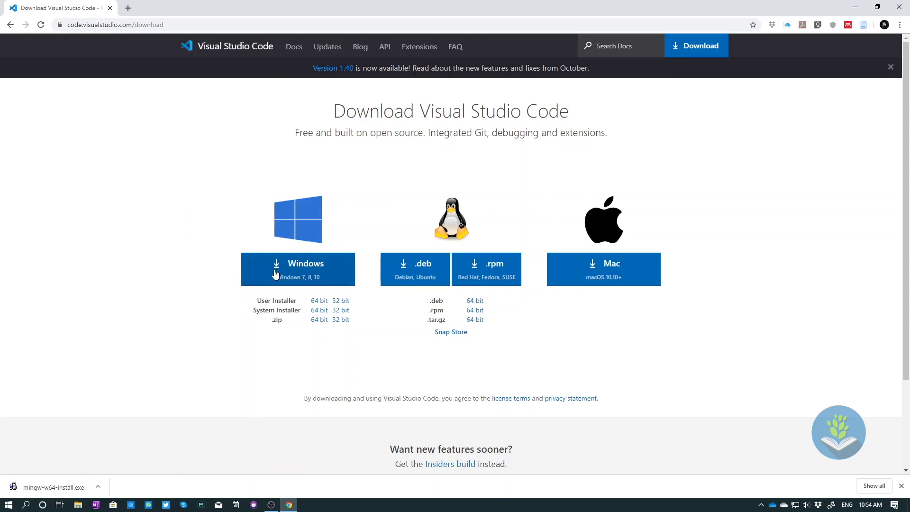
Step: Download the Windows installer as VSCodeUserSetup-x64-1.40.2 into the Downloads folder and launch its setup
left_click(319, 274)
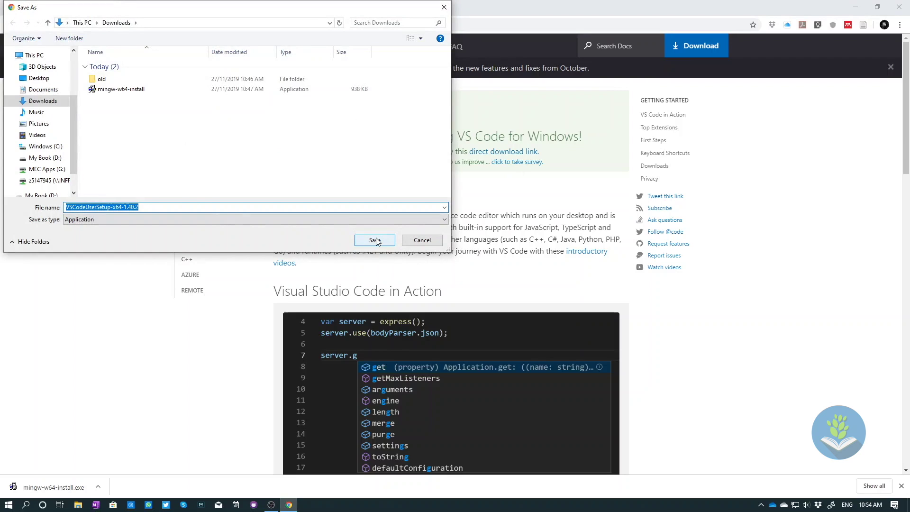
left_click(375, 240)
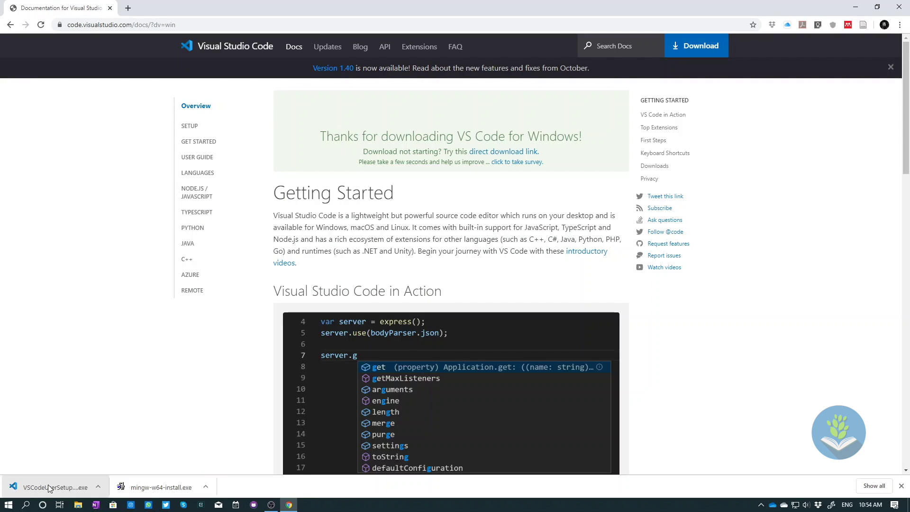
left_click(48, 486)
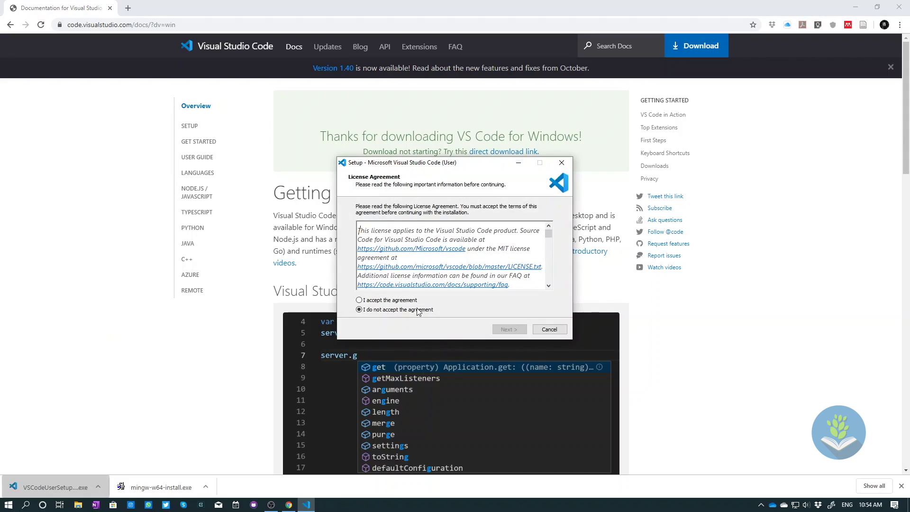
Step: Accept the license agreement, install Visual Studio Code with the default additional tasks, and finish setup with the editor launching
left_click(439, 302)
left_click(520, 333)
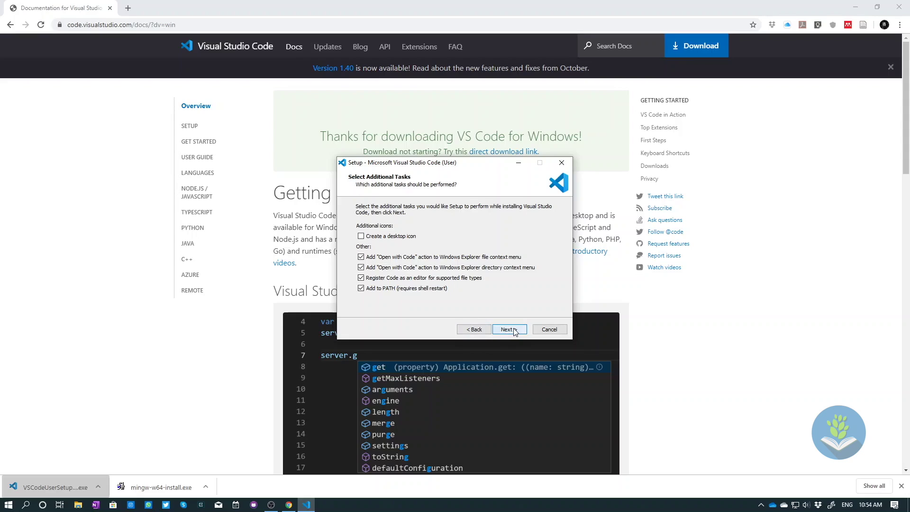
left_click(514, 330)
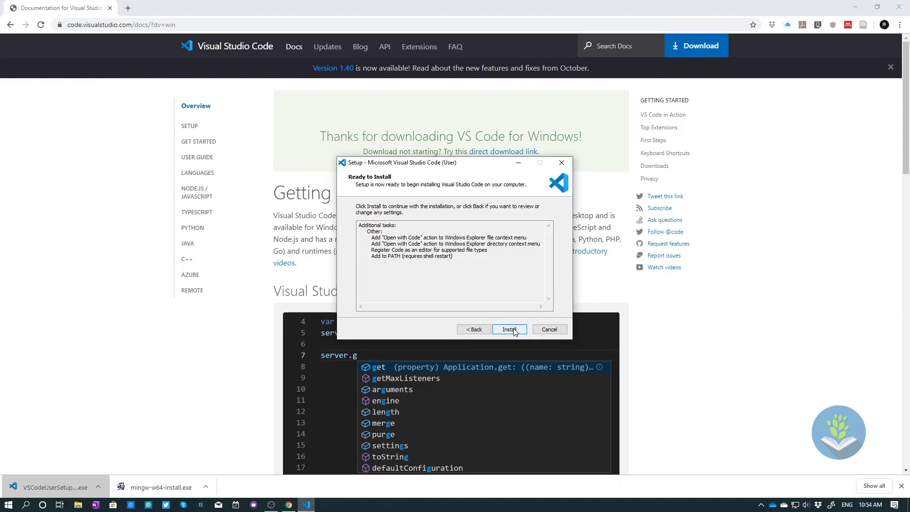
left_click(510, 329)
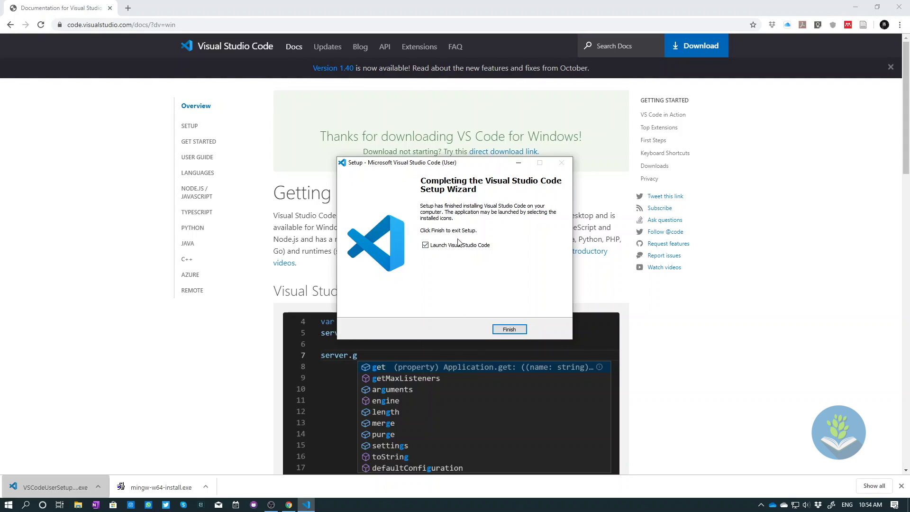
left_click(509, 329)
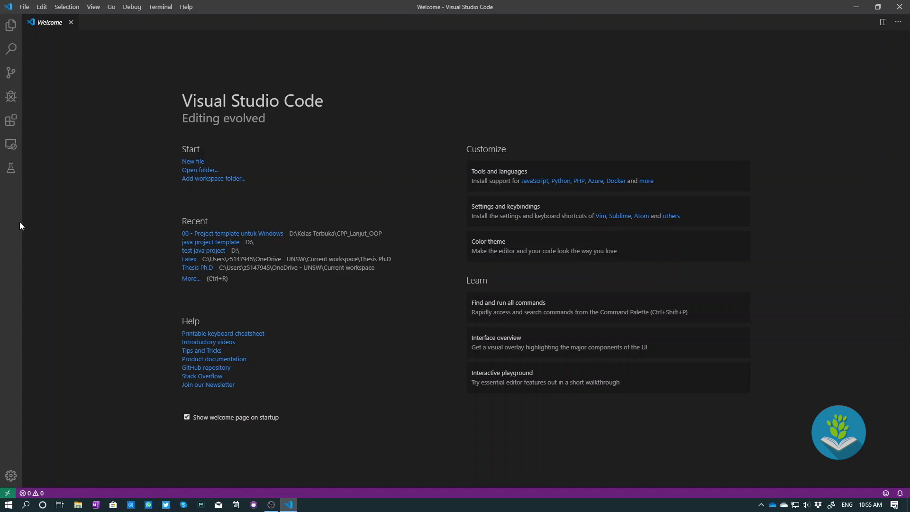
Step: While choosing a folder to open in Visual Studio Code, create a folder named Tutorial CPP OOP in the personal user folder under C:\Users
left_click(10, 26)
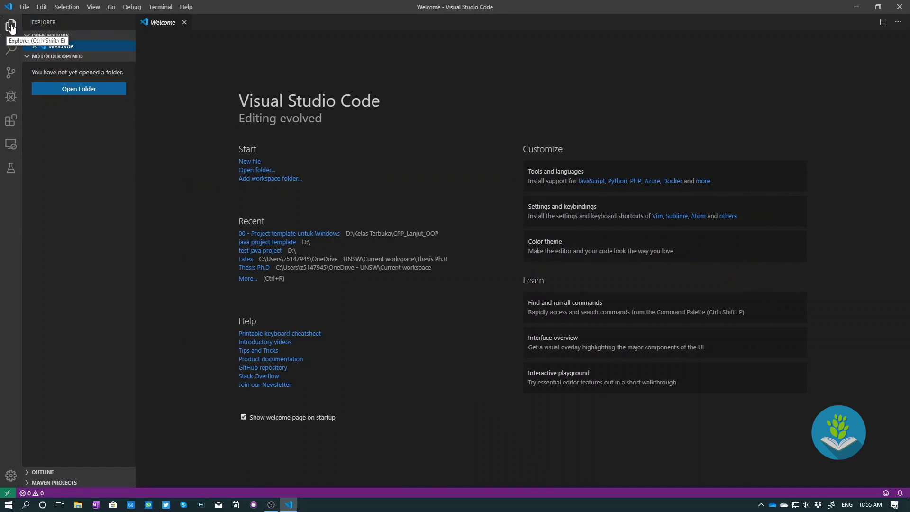
left_click(69, 90)
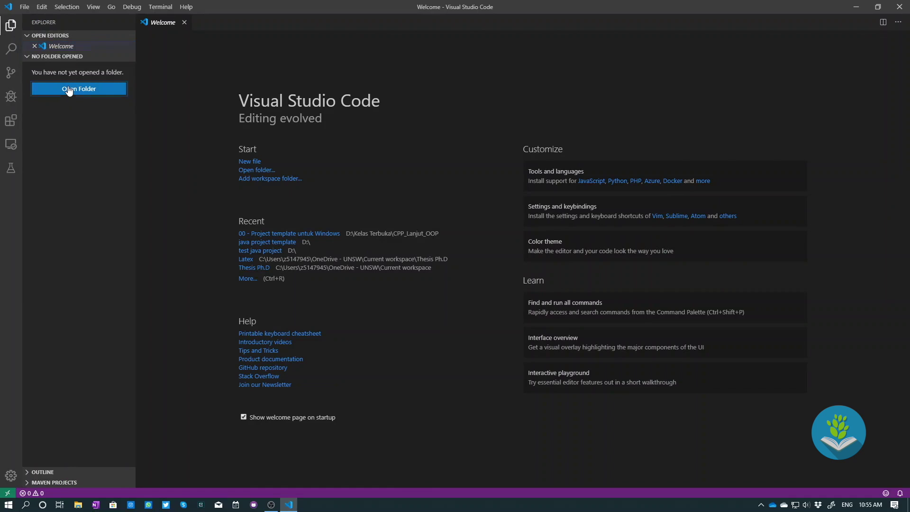
left_click(69, 90)
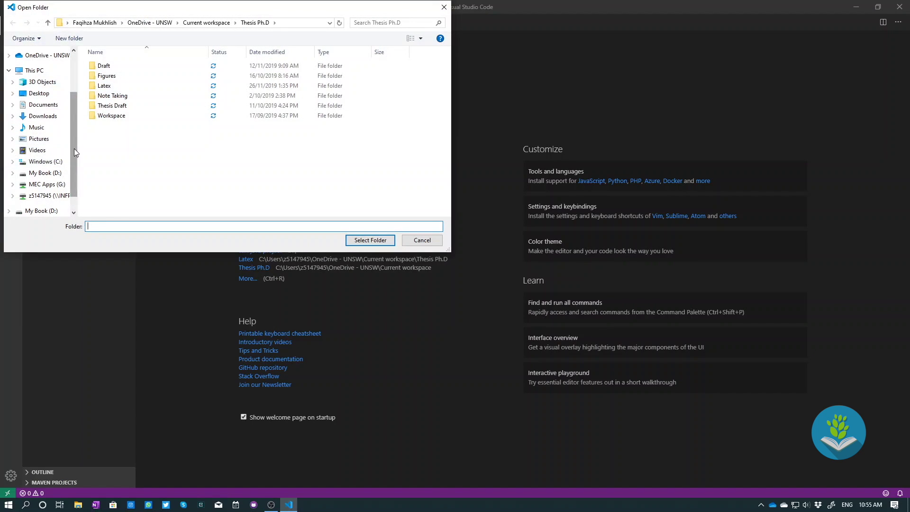
left_click_drag(73, 148, 73, 139)
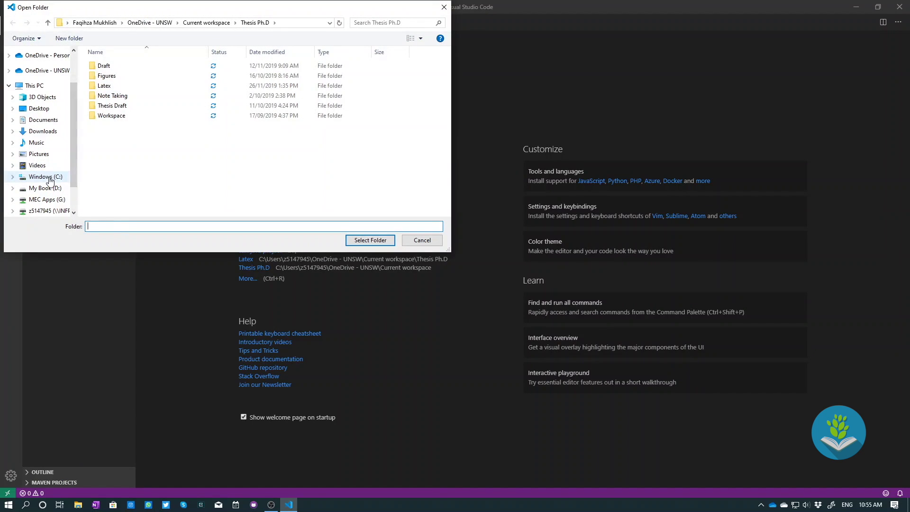
left_click(50, 181)
left_click_drag(74, 135, 79, 104)
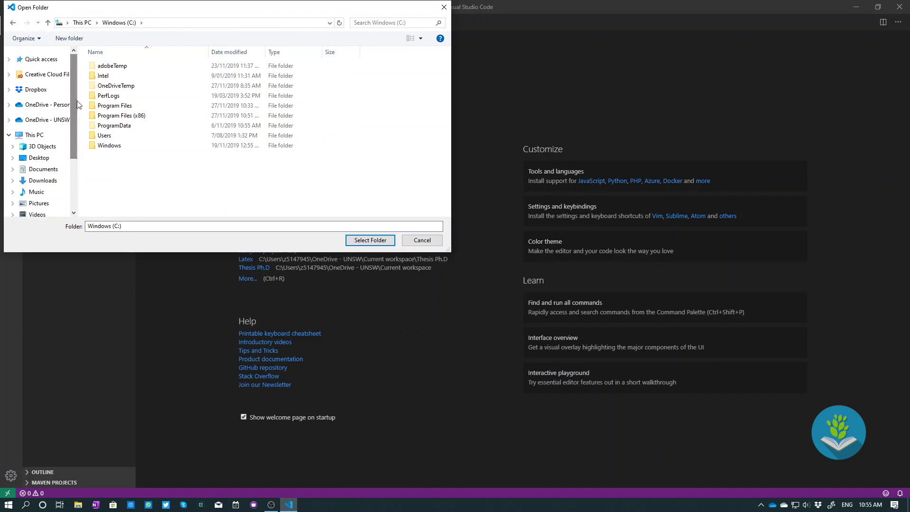
left_click(102, 137)
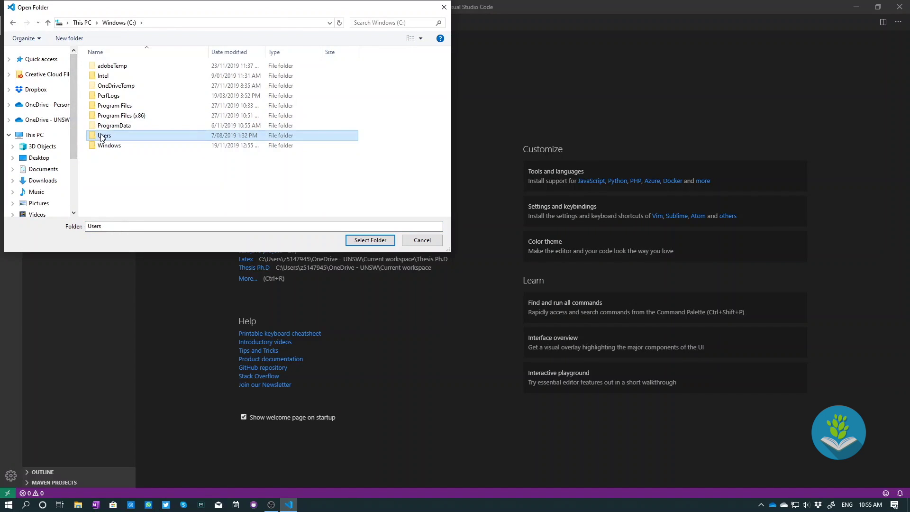
double_click(101, 136)
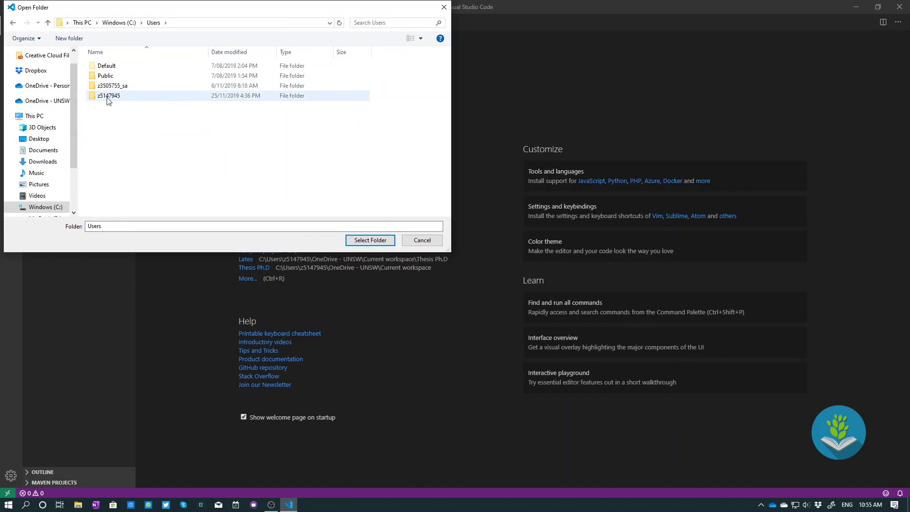
double_click(118, 86)
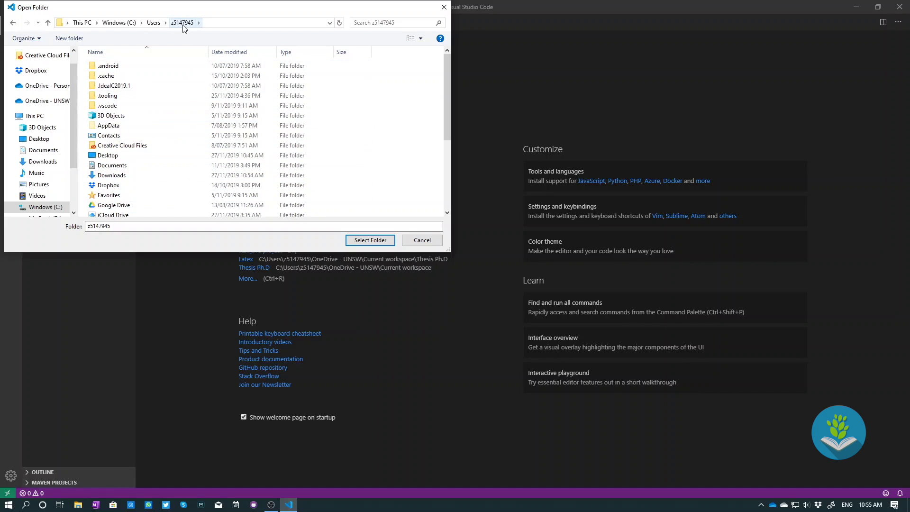
left_click(66, 38)
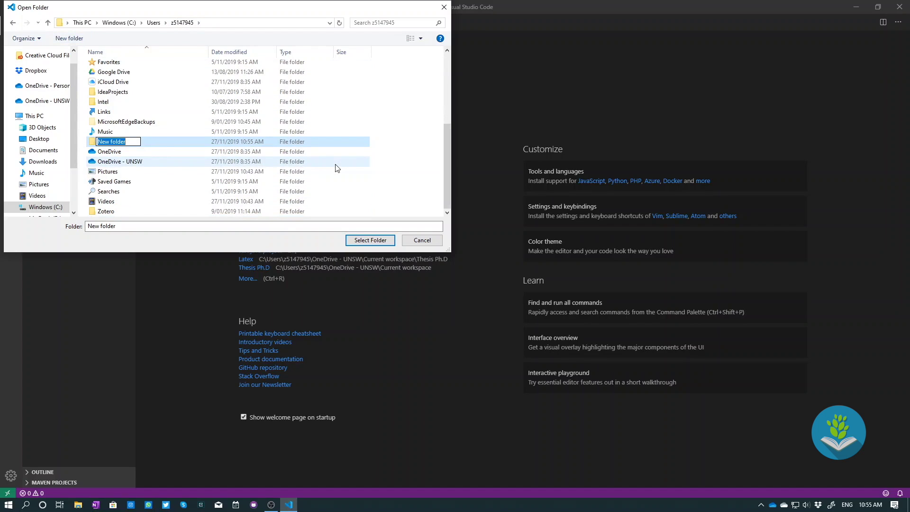
type("Tutorial CPP OOP")
key("Return")
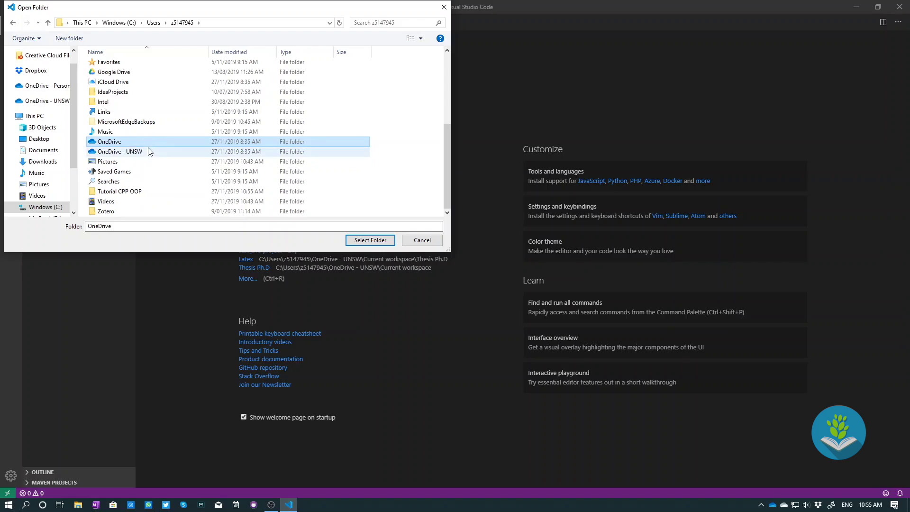
Step: Create a subfolder named 00 - Template inside the Tutorial CPP OOP folder
double_click(142, 192)
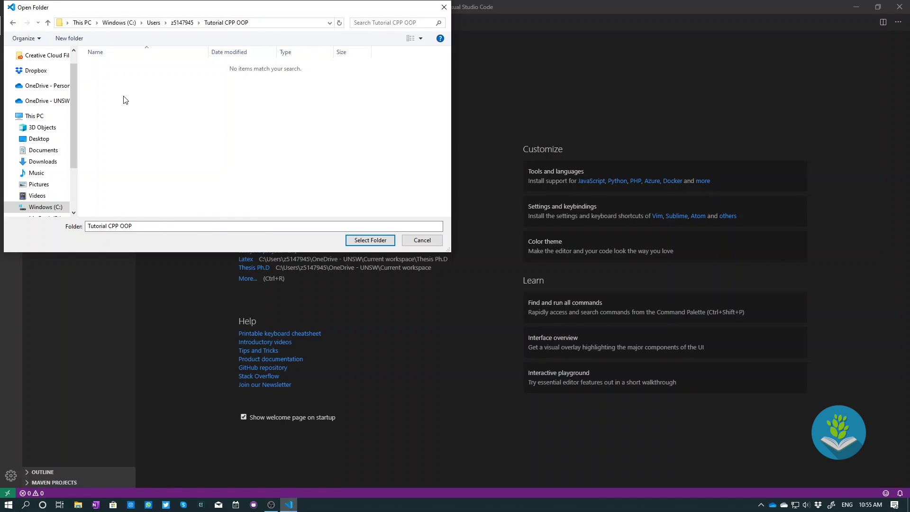
left_click(74, 40)
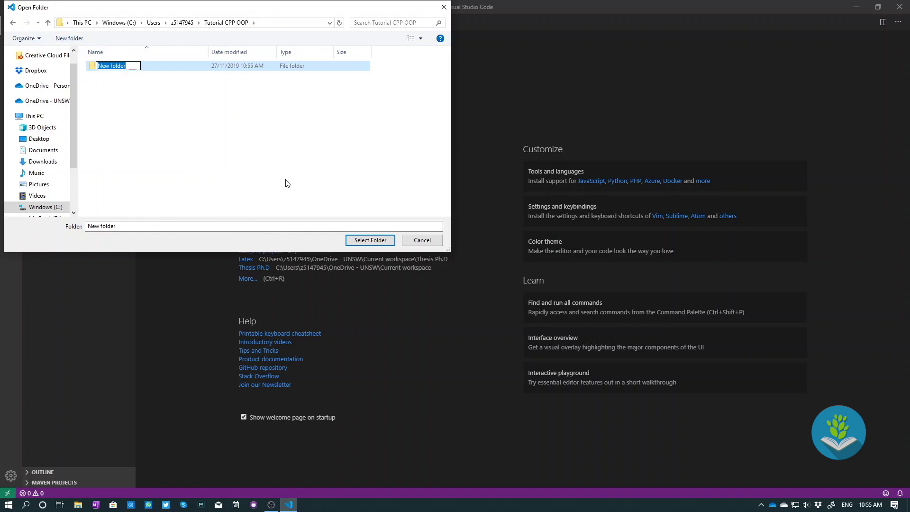
type("00 - Template")
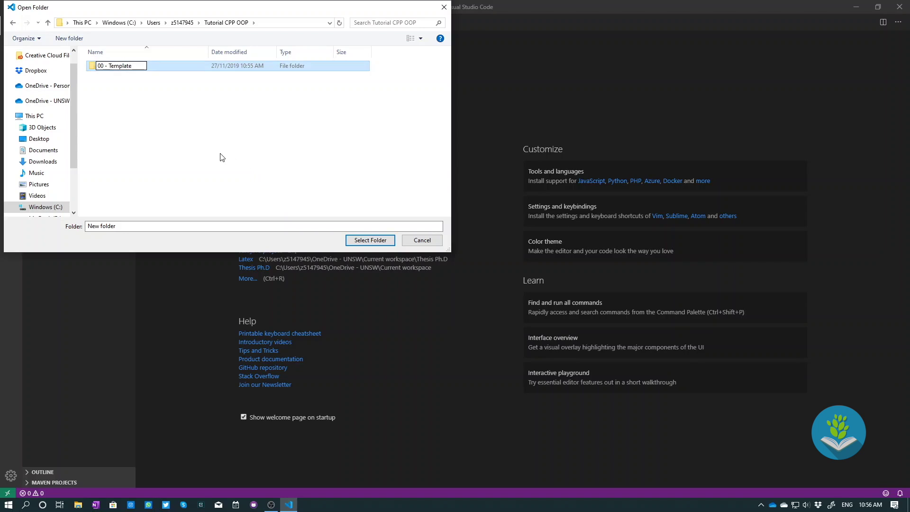
key("Return")
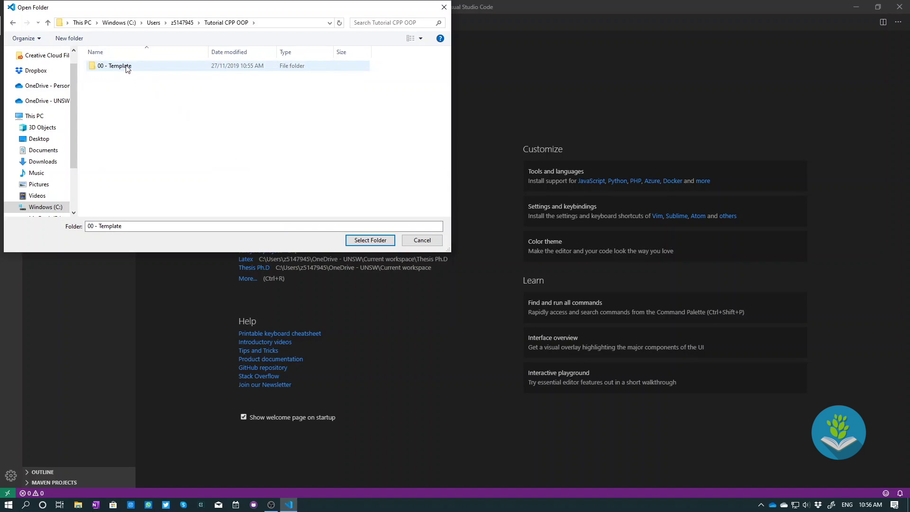
Step: Open the 00 - Template folder as the project folder and close the Welcome page
left_click(127, 68)
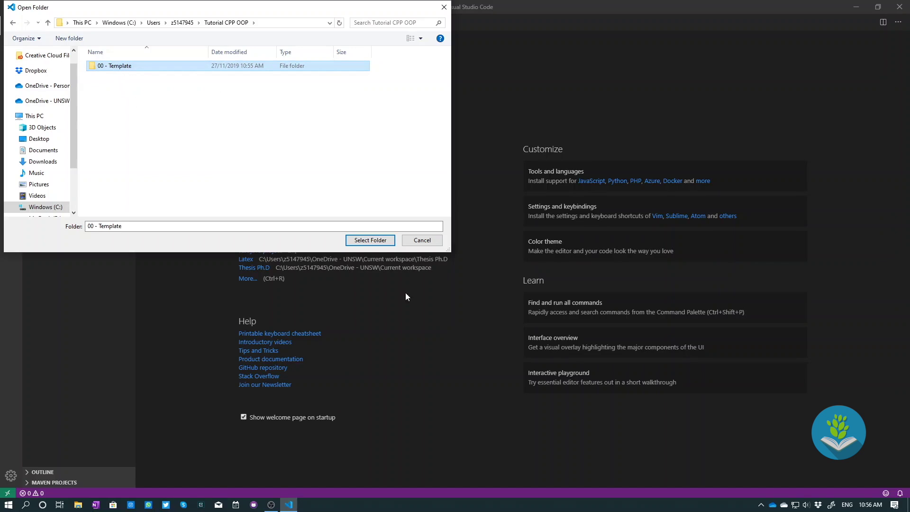
left_click(364, 240)
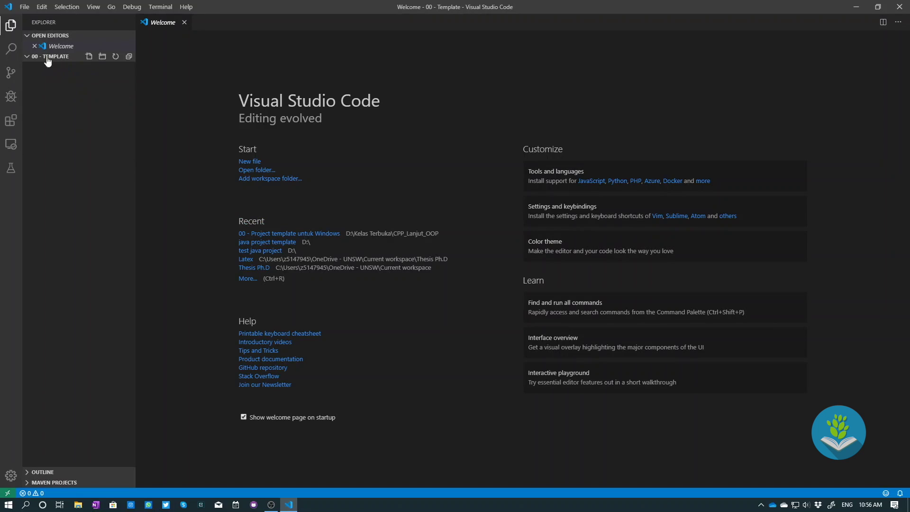
left_click(53, 96)
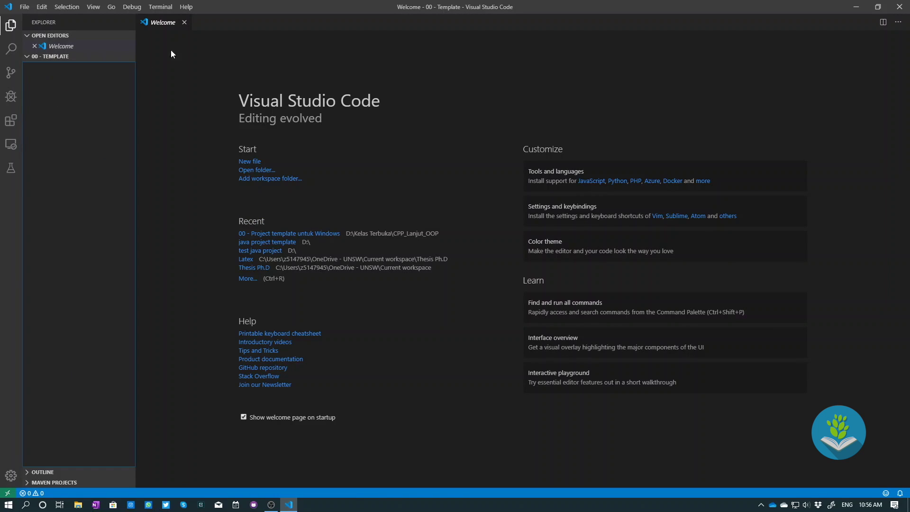
left_click(184, 22)
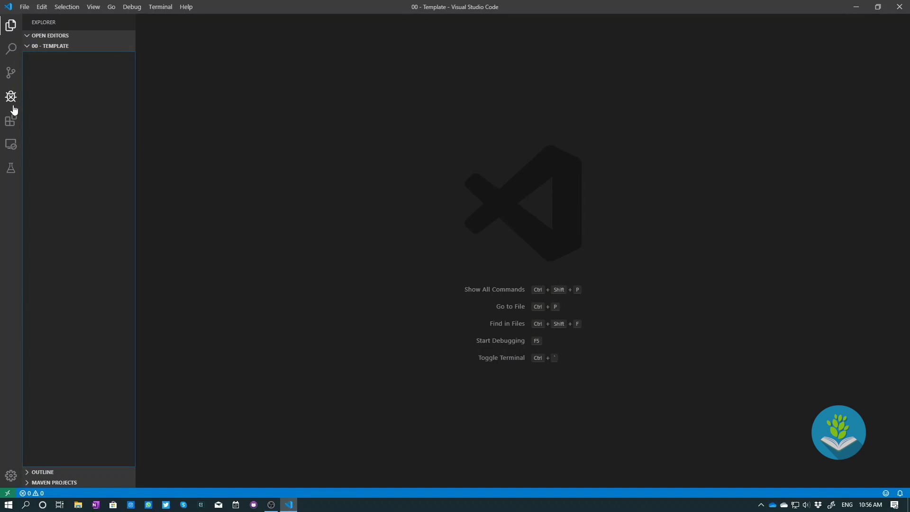
Step: Search the extension marketplace for c/c++ and install the C/C++ extension from Microsoft
left_click(10, 121)
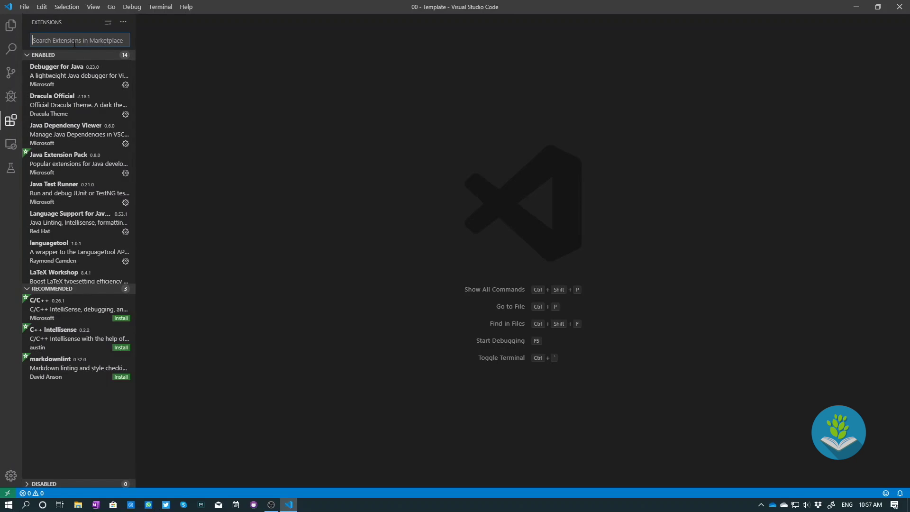
type("c/c++")
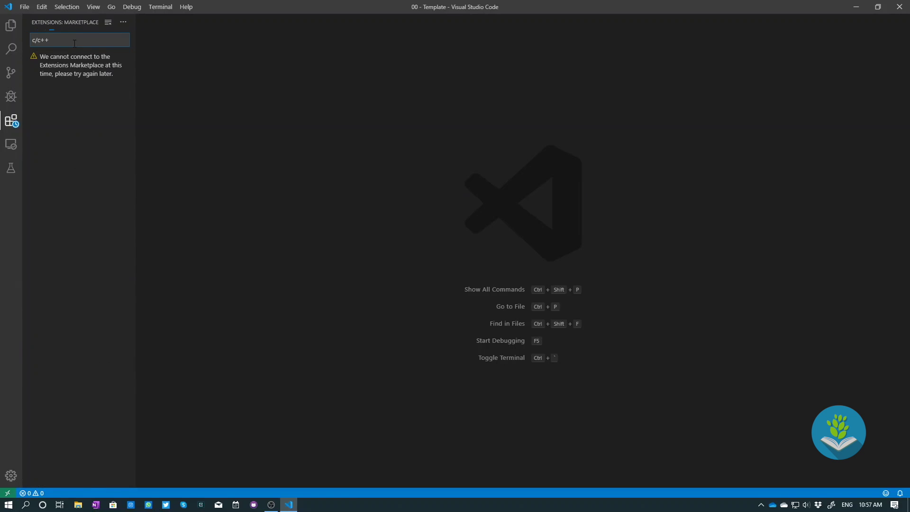
left_click(62, 65)
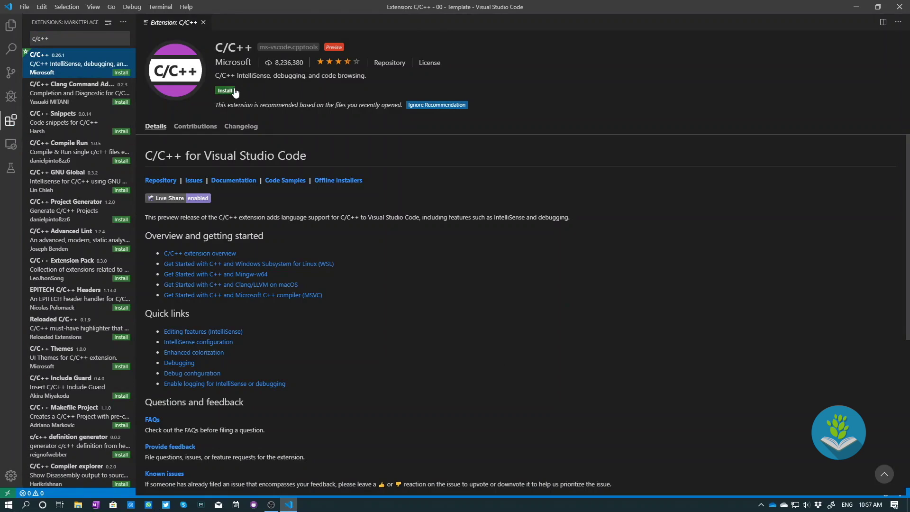
left_click(234, 90)
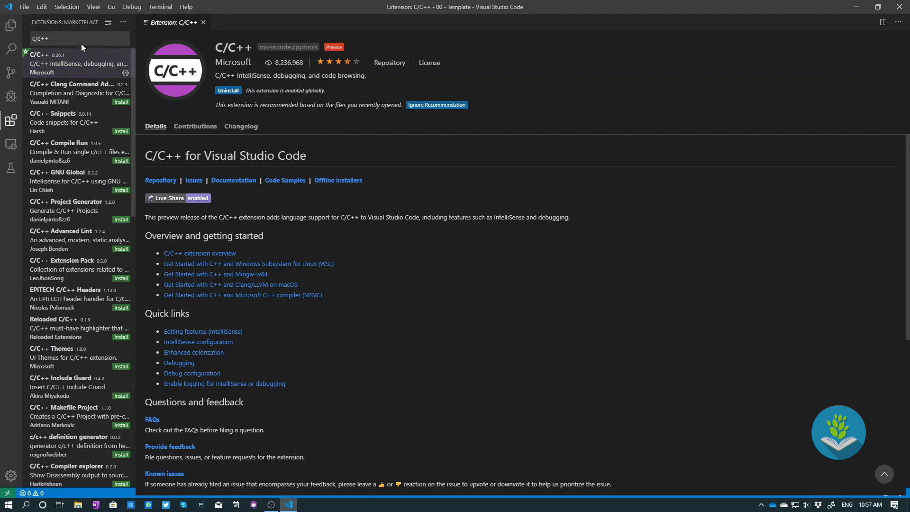
Step: Search the extension marketplace for vscode and install the vscode-icons extension from the VSCode Icons Team
left_click_drag(66, 40, 14, 45)
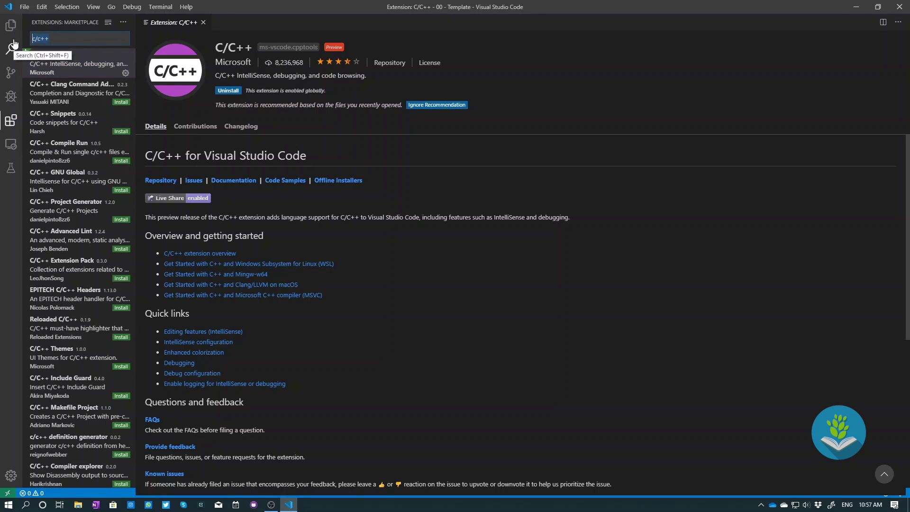
key("BackSpace")
type("vscode")
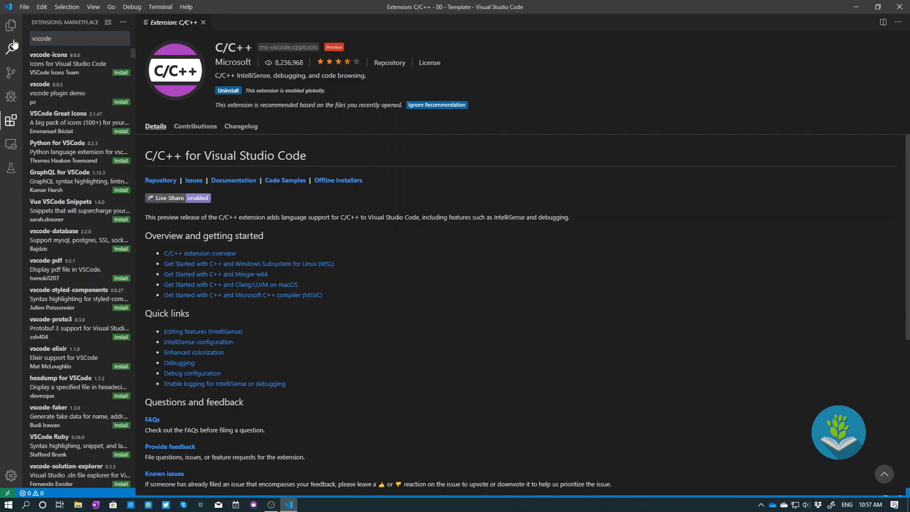
left_click(98, 69)
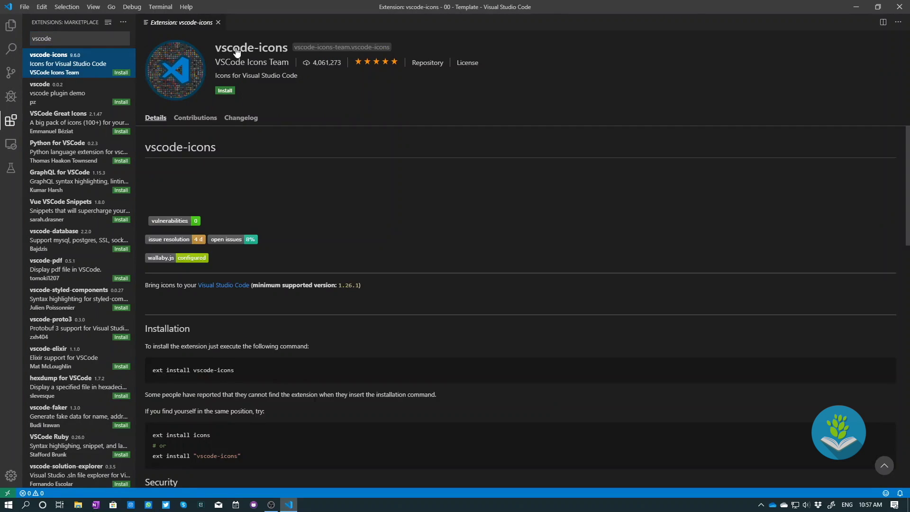
left_click(226, 91)
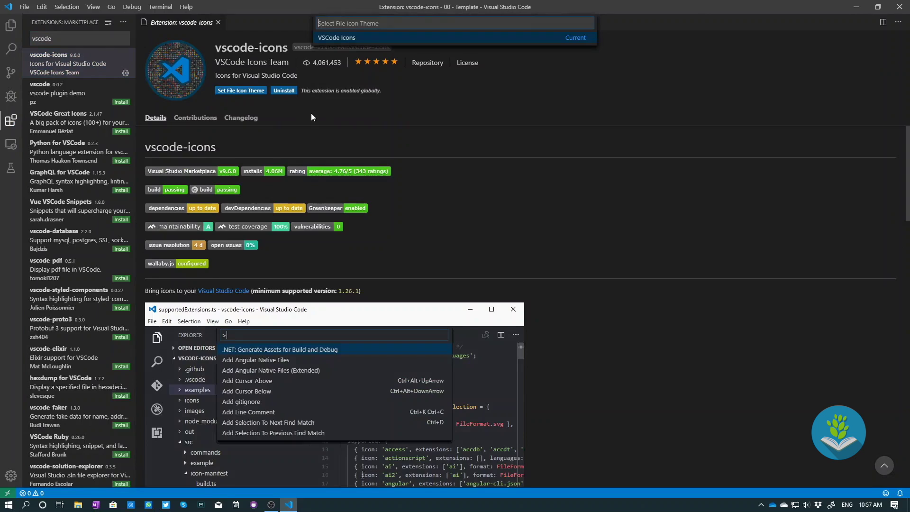
Step: Search the extension marketplace for dark atom and install the Atom One Dark Theme extension
left_click_drag(56, 39, 31, 39)
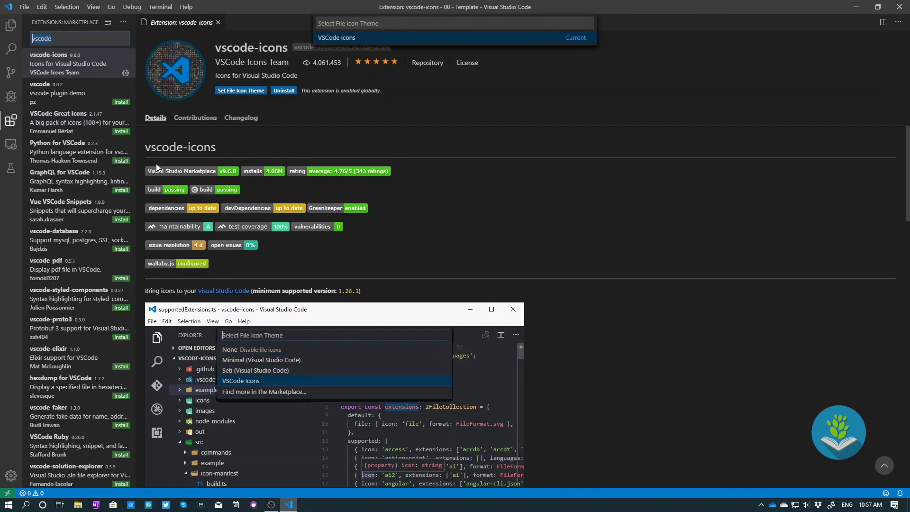
type("dark")
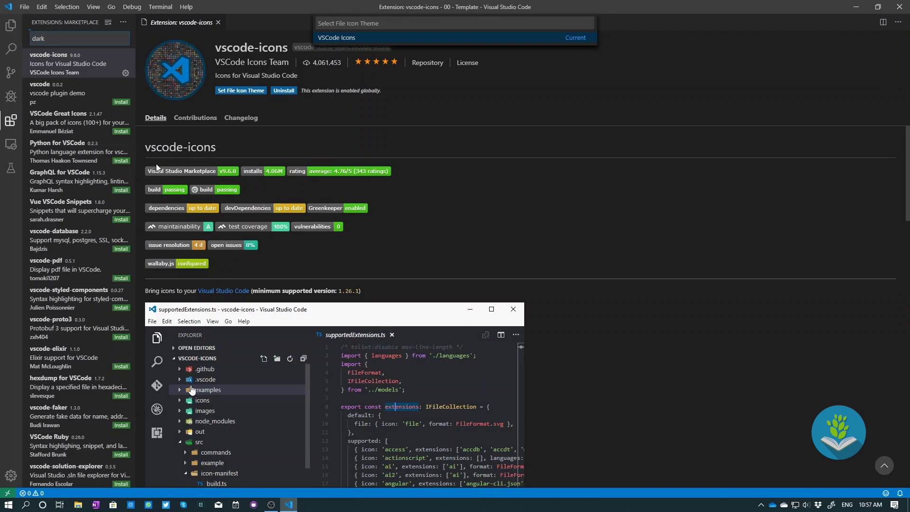
type(" atom")
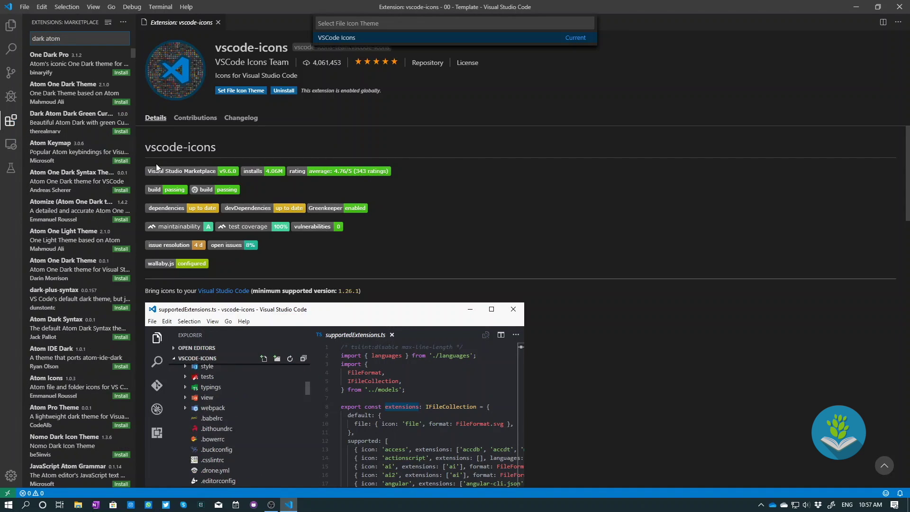
left_click(72, 90)
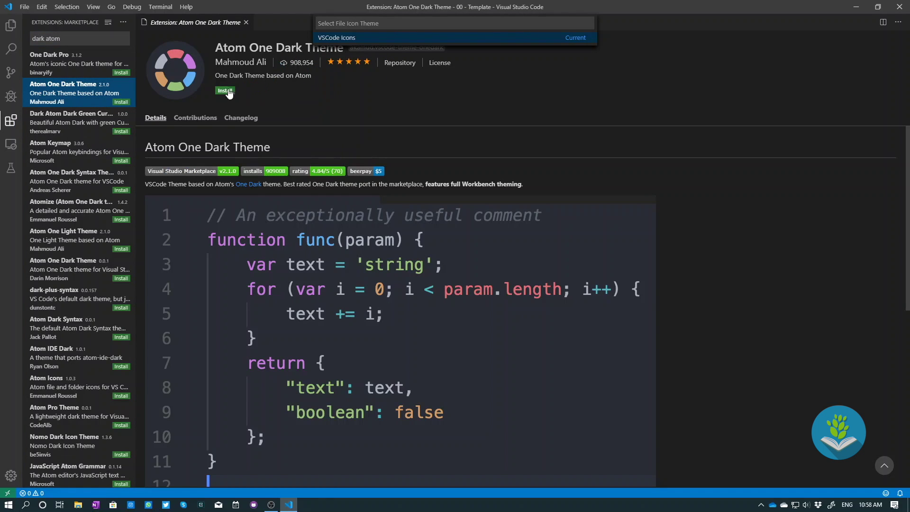
left_click(225, 91)
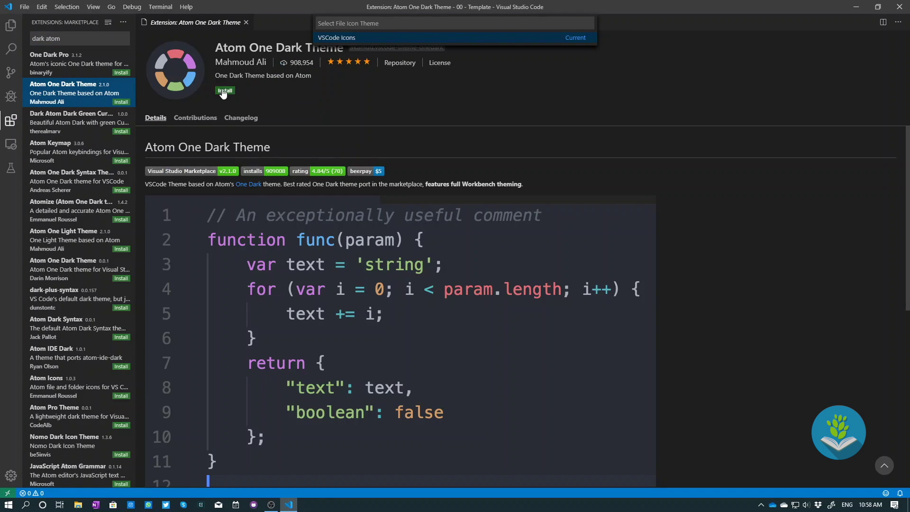